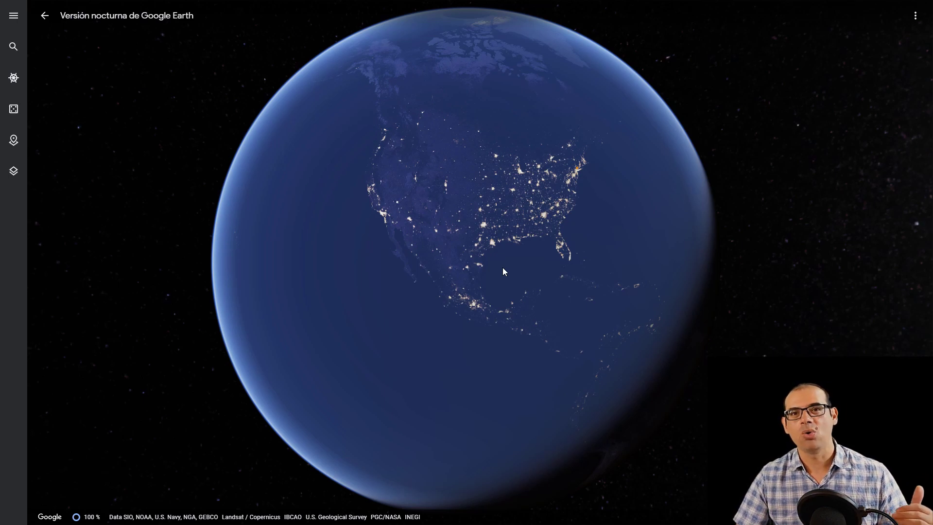
# Step: Scroll up and down through the Facebook page
pyautogui.scroll(3, 488, 154)
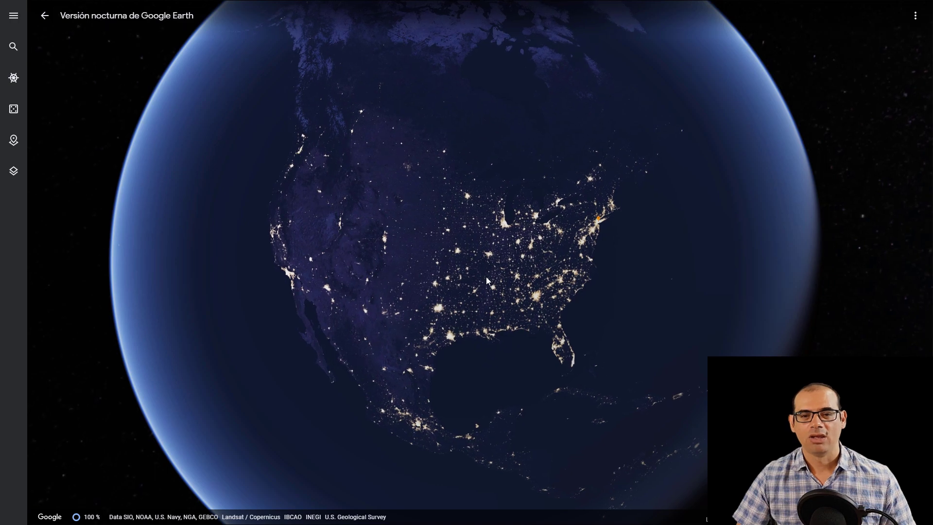
pyautogui.scroll(3, 486, 275)
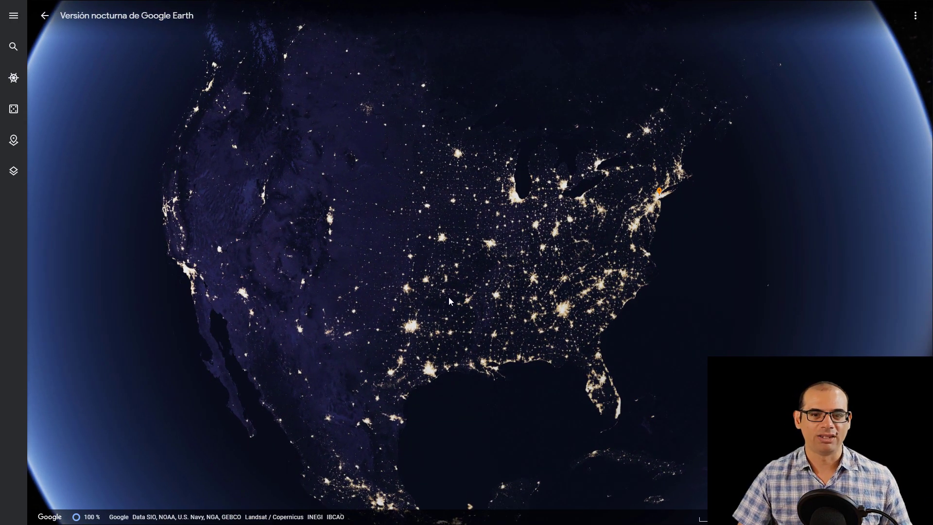
pyautogui.scroll(2, 564, 298)
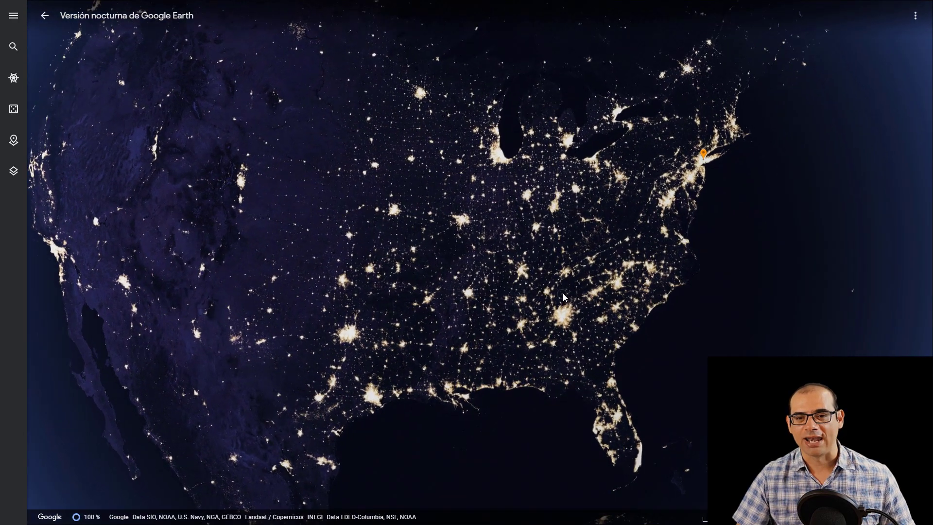
pyautogui.scroll(2, 564, 297)
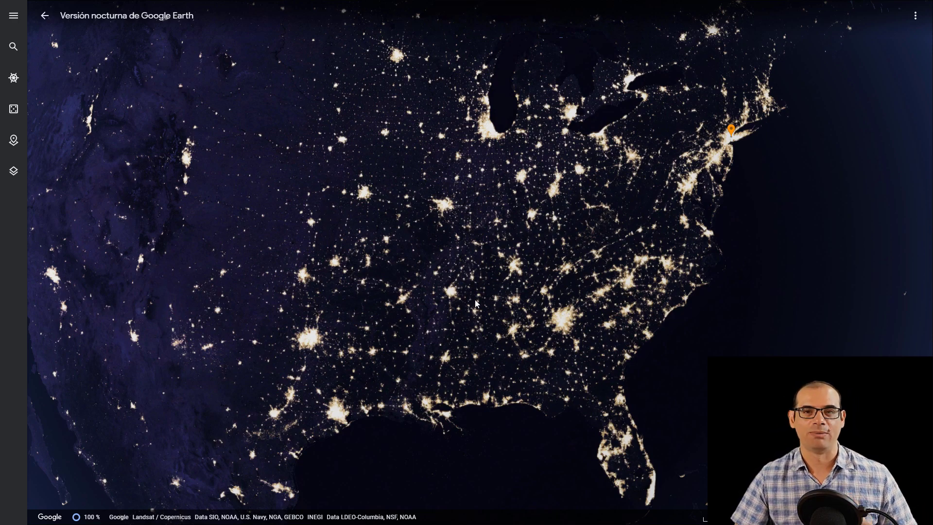
pyautogui.scroll(-5, 475, 288)
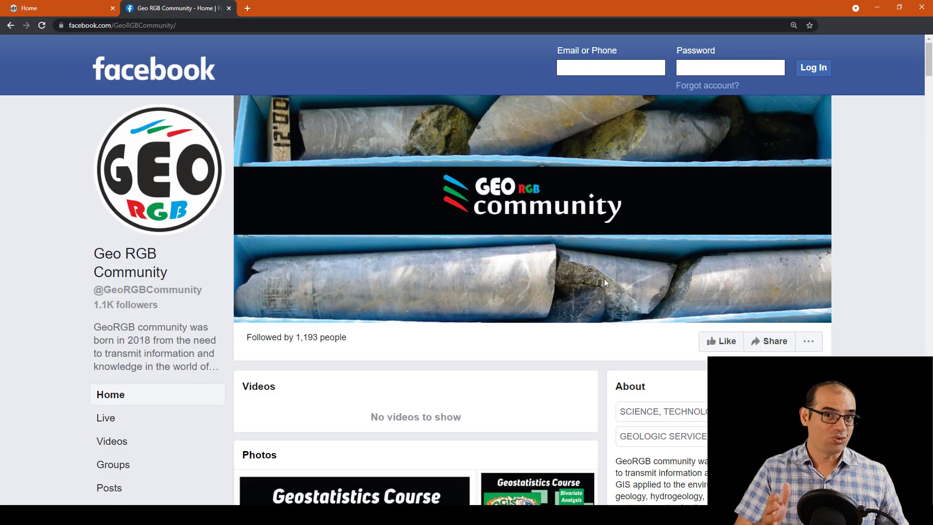
pyautogui.scroll(-10, 567, 246)
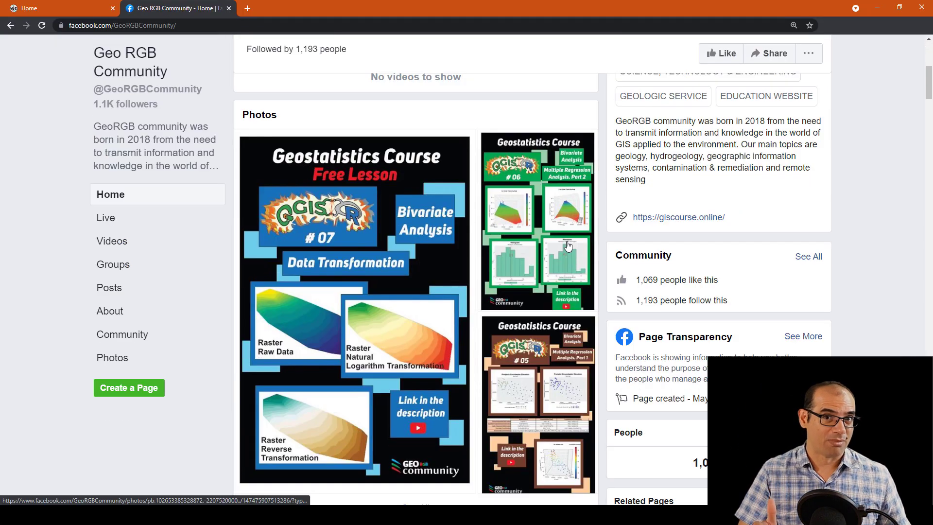
pyautogui.scroll(-15, 568, 245)
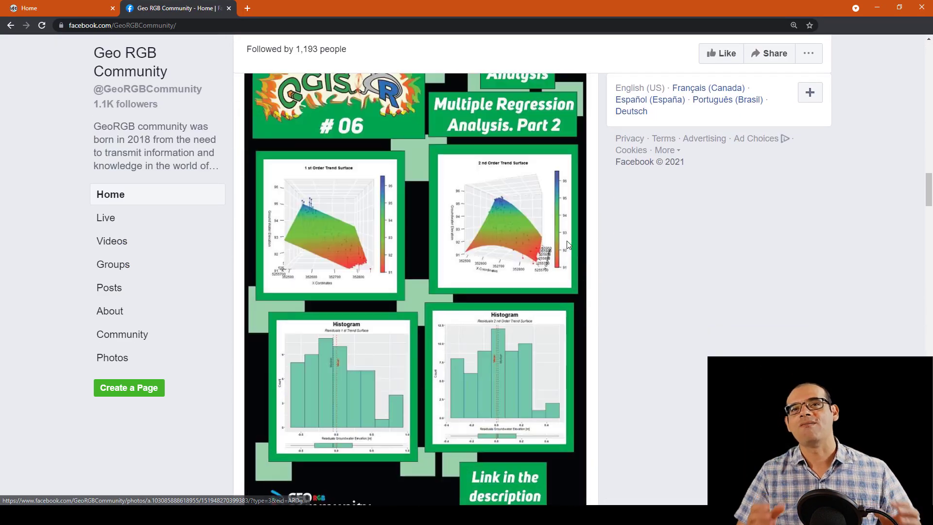
pyautogui.scroll(-10, 568, 245)
pyautogui.scroll(12, 567, 246)
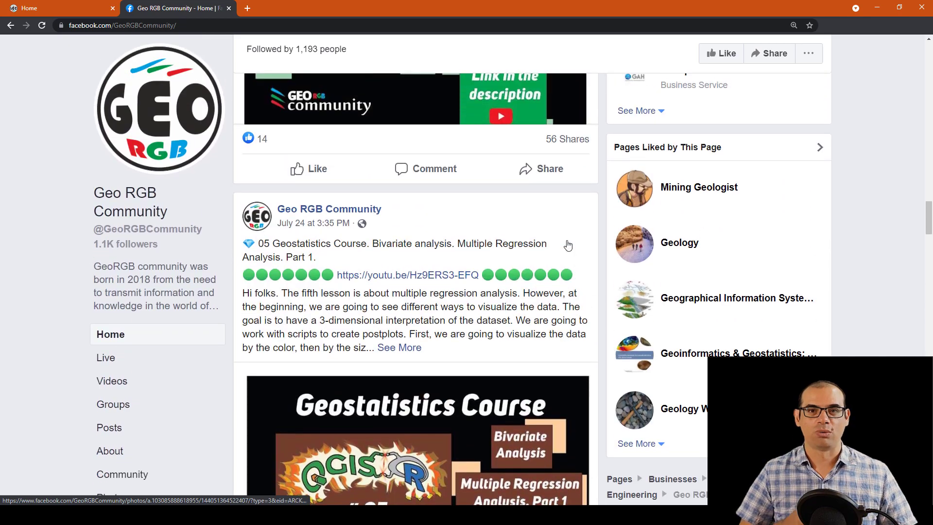
# Step: On giscourse.online, visit the COURSES and GROUPS pages, then return to HOME
pyautogui.click(48, 8)
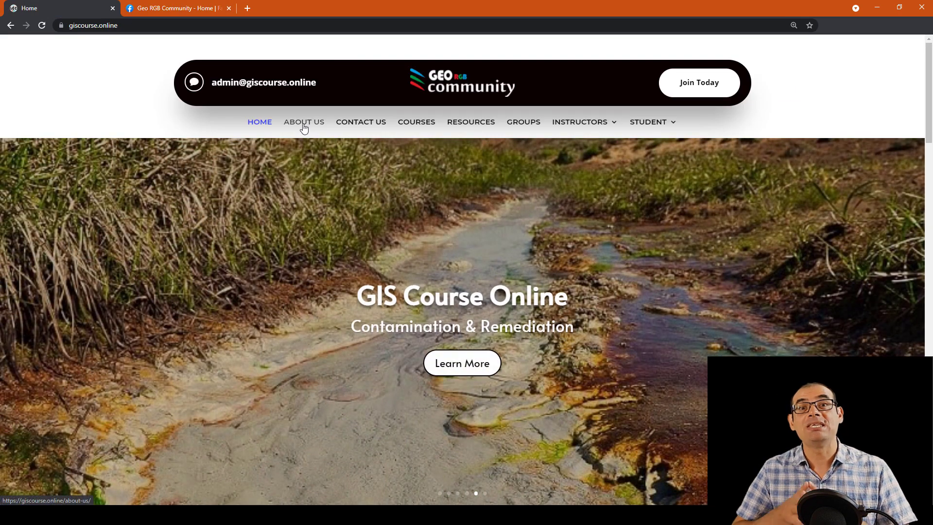
pyautogui.click(424, 121)
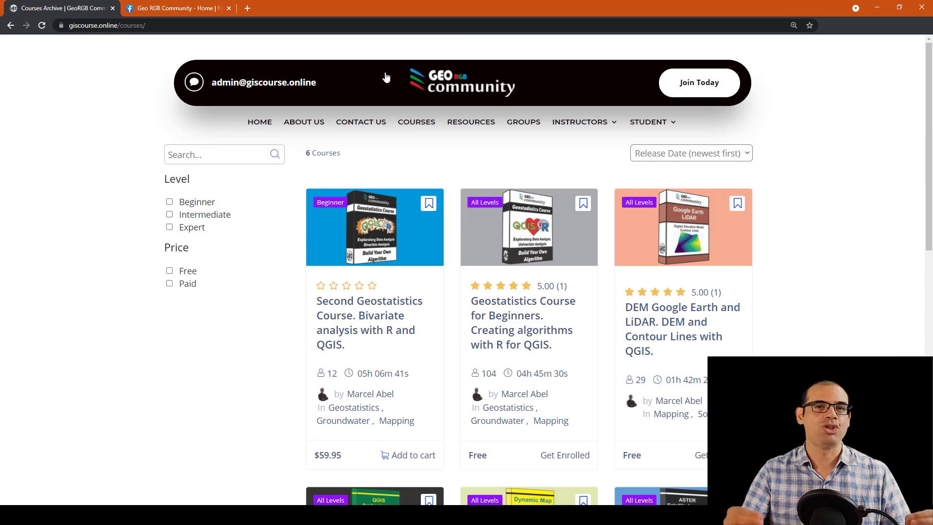
pyautogui.click(524, 122)
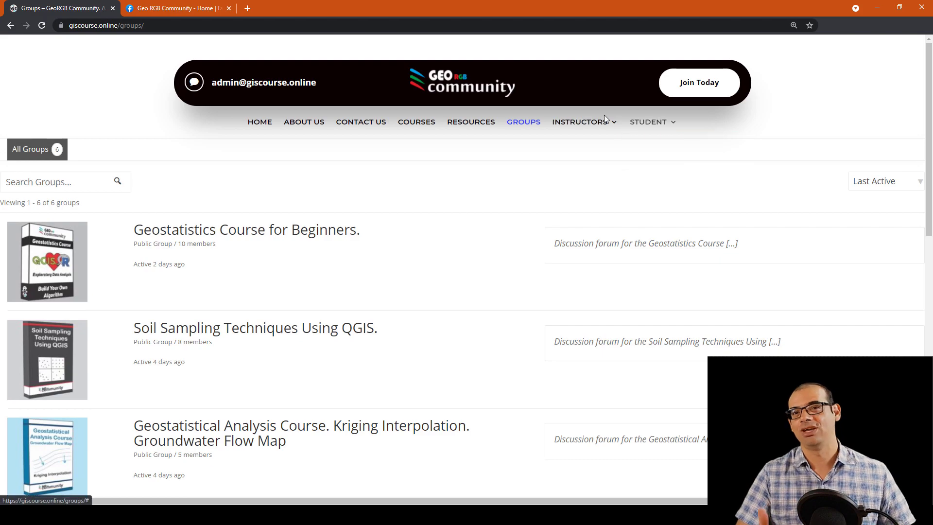
pyautogui.click(252, 127)
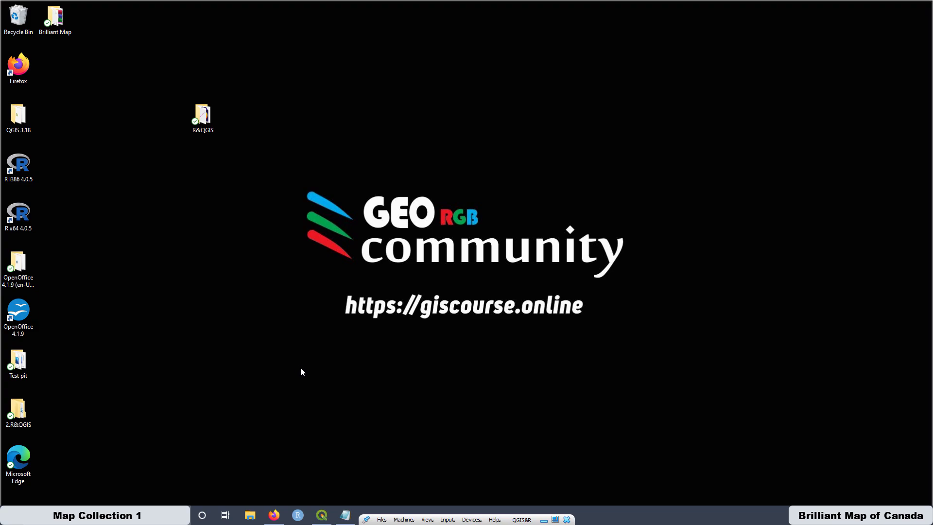
# Step: Restore Links.txt and highlight the 'Provinces and territories' and 'Transport Networks' headings and download links
pyautogui.click(341, 514)
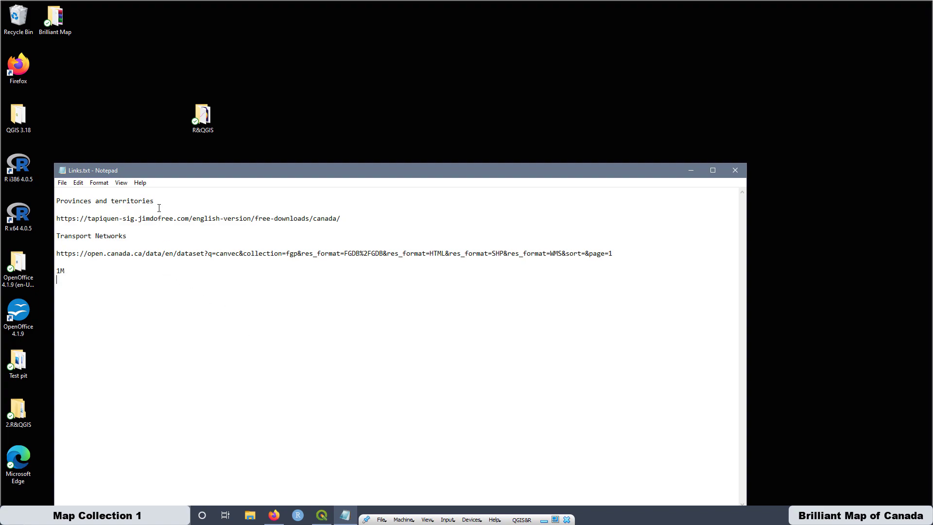
pyautogui.moveTo(156, 201); pyautogui.dragTo(56, 201)
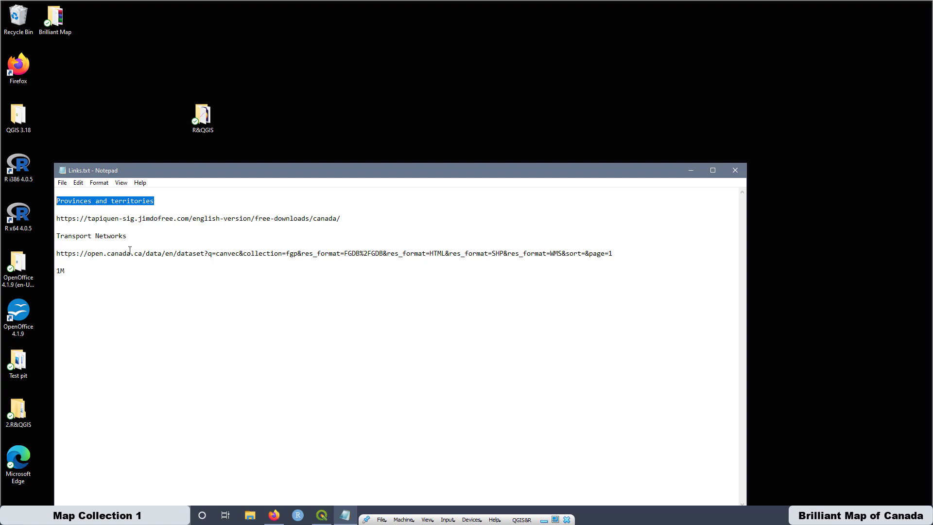
pyautogui.moveTo(127, 236); pyautogui.dragTo(56, 236)
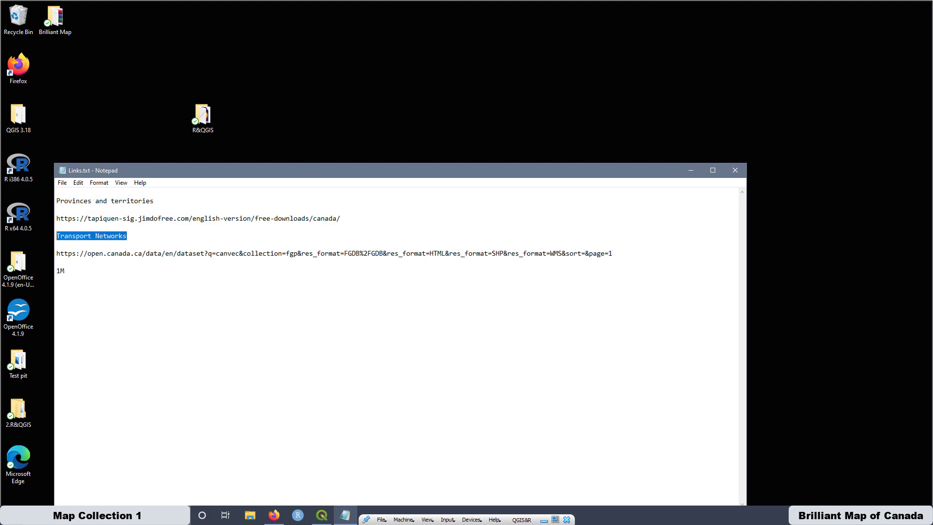
pyautogui.click(131, 210)
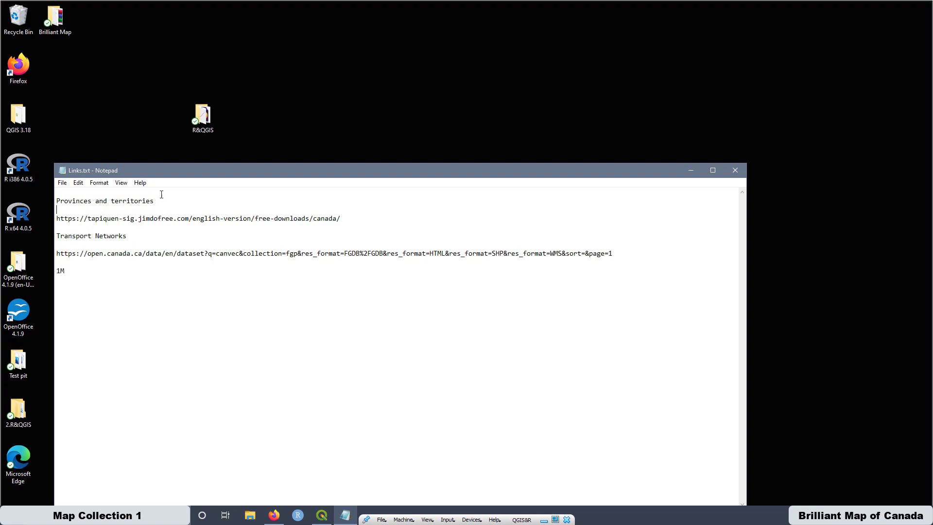
pyautogui.moveTo(162, 198); pyautogui.dragTo(60, 201)
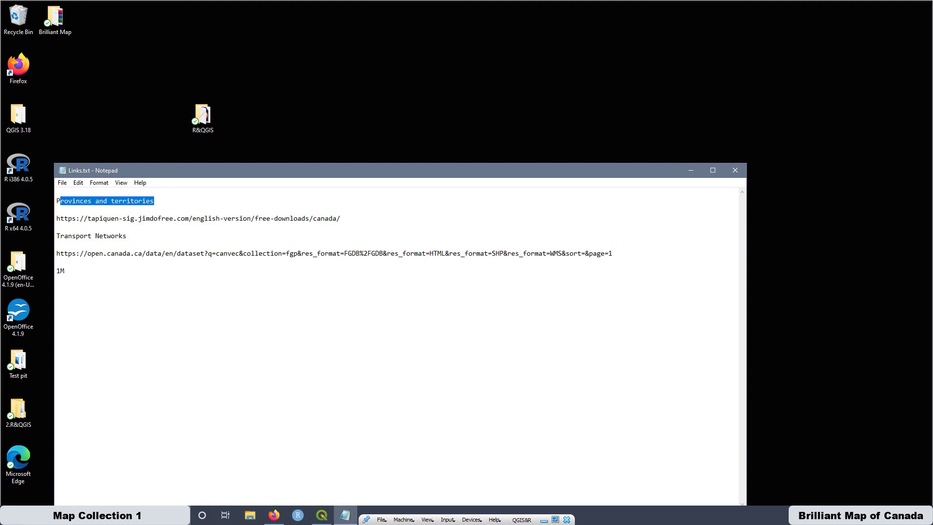
pyautogui.click(343, 219)
pyautogui.moveTo(341, 218); pyautogui.dragTo(57, 219)
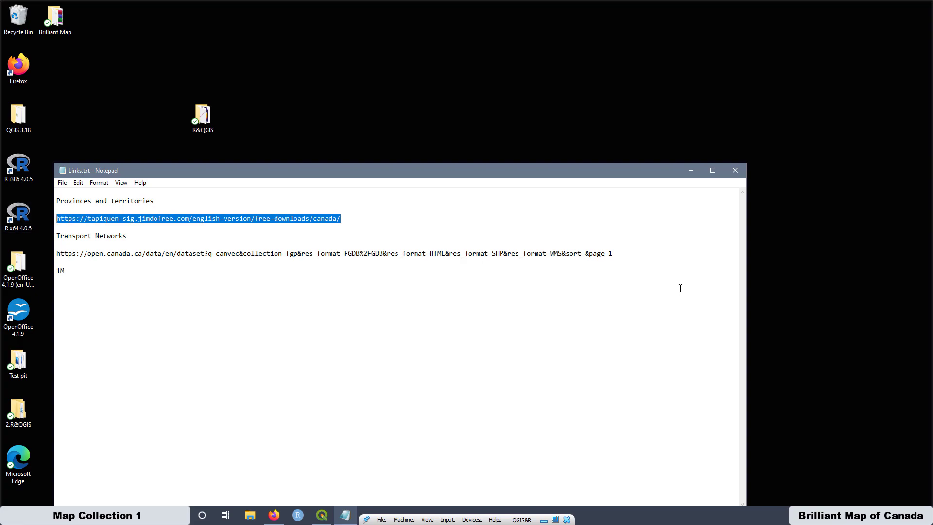
pyautogui.moveTo(612, 253); pyautogui.dragTo(57, 253)
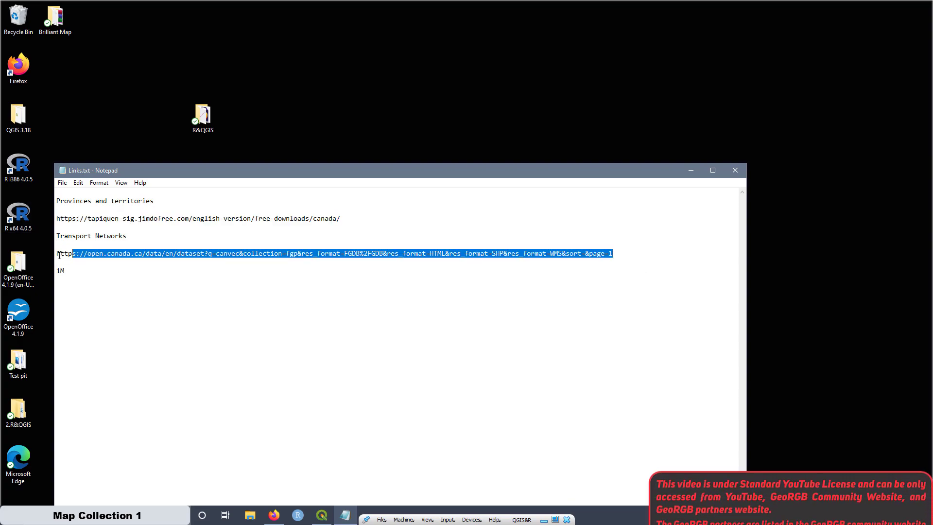
# Step: Download Canada_Provinces.rar from the Canada Shapefiles page
pyautogui.click(274, 516)
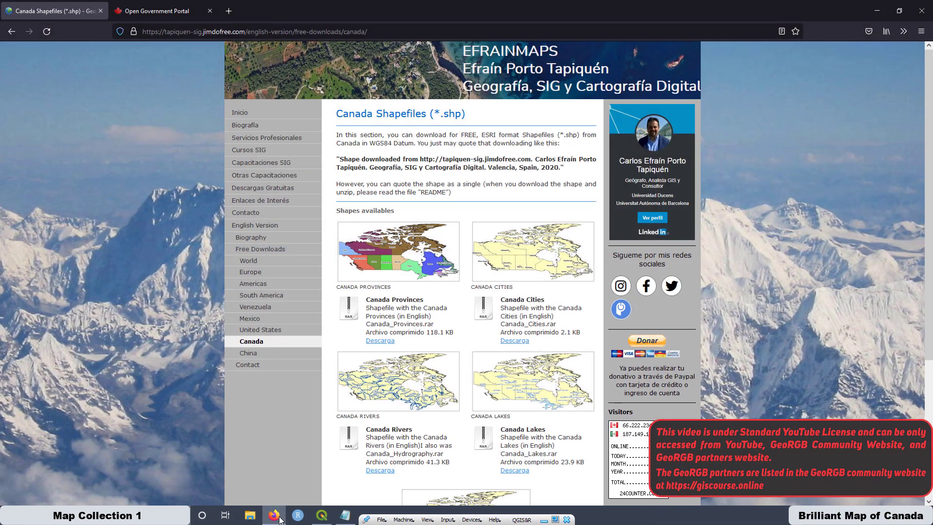
pyautogui.click(389, 345)
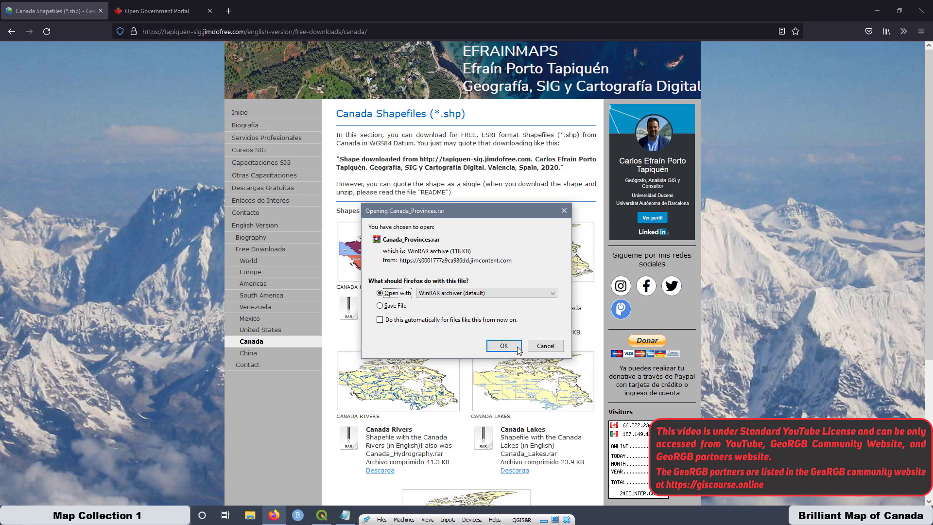
pyautogui.click(505, 346)
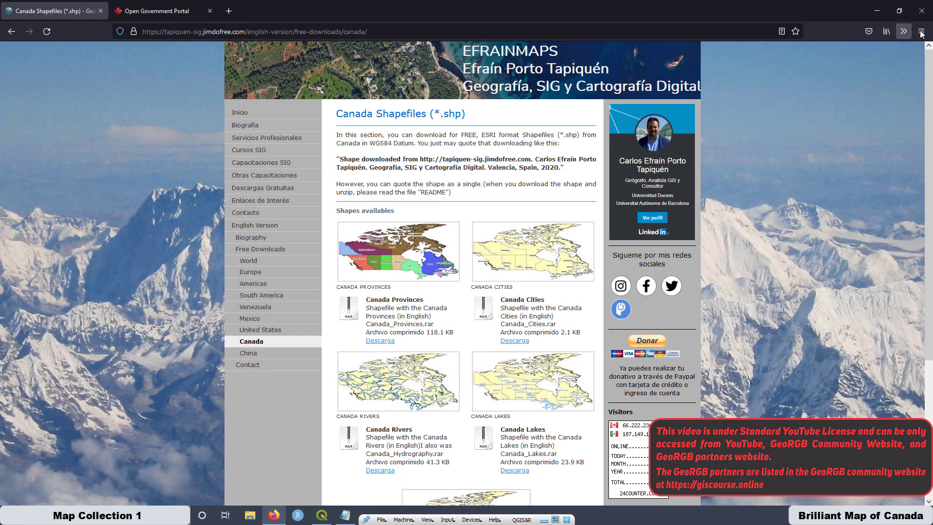
pyautogui.click(921, 32)
# Step: Move Canada_Provinces.rar from the Temp folder into the Brilliant Map folder
pyautogui.click(836, 151)
pyautogui.click(336, 52)
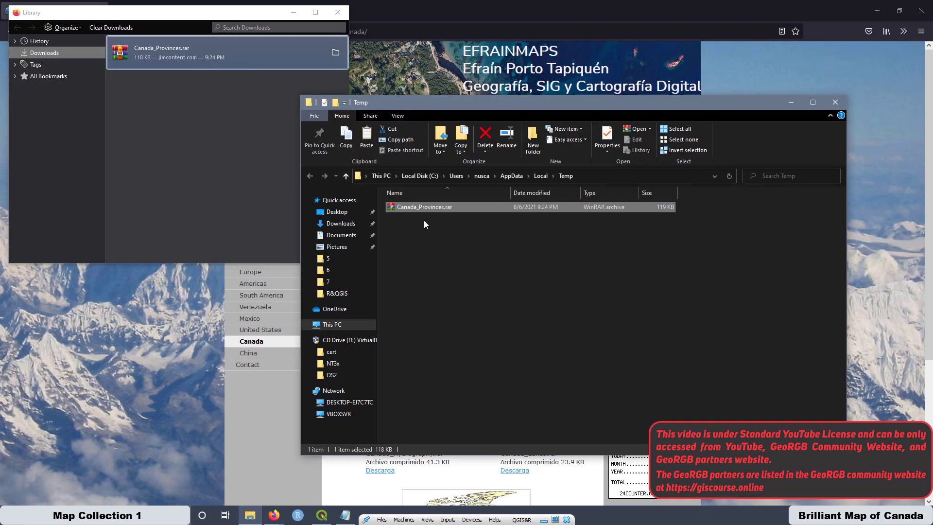
pyautogui.rightClick(427, 209)
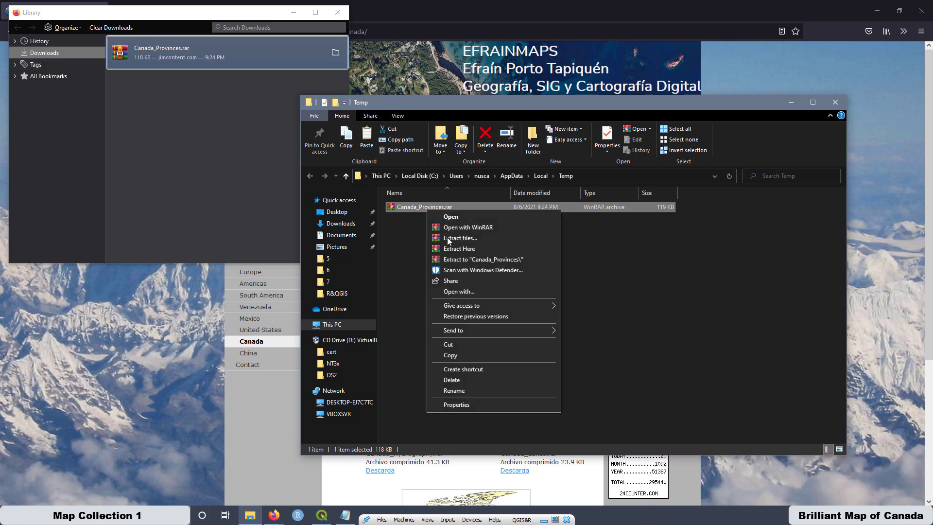
pyautogui.click(463, 344)
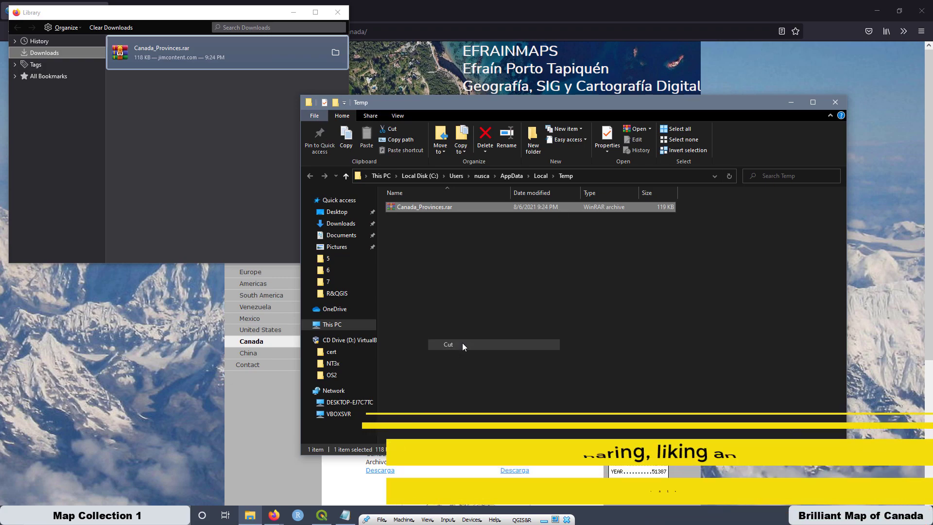
pyautogui.click(337, 12)
pyautogui.click(337, 13)
pyautogui.click(834, 104)
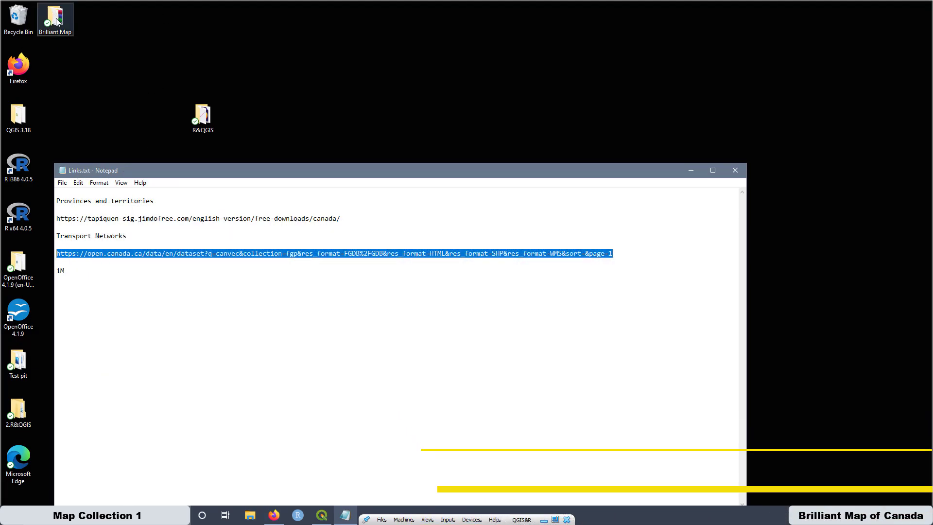
pyautogui.rightClick(57, 21)
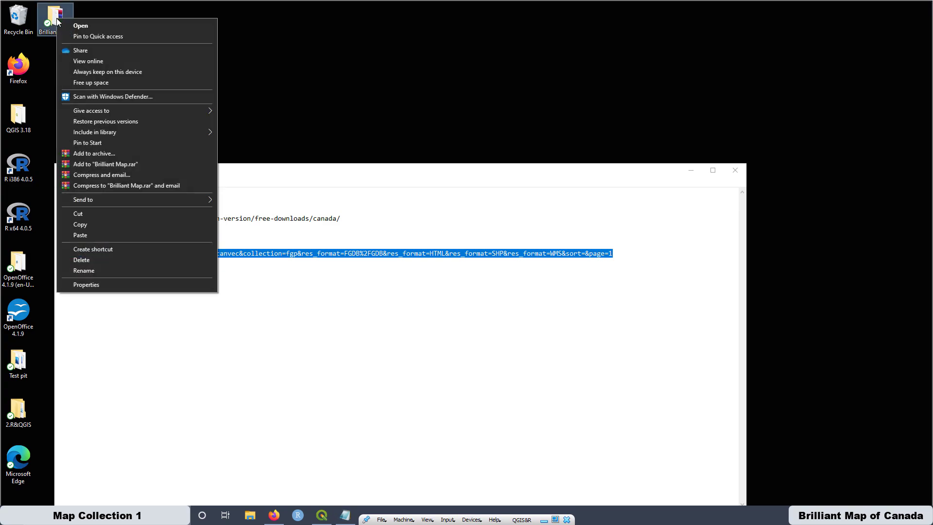
pyautogui.click(78, 239)
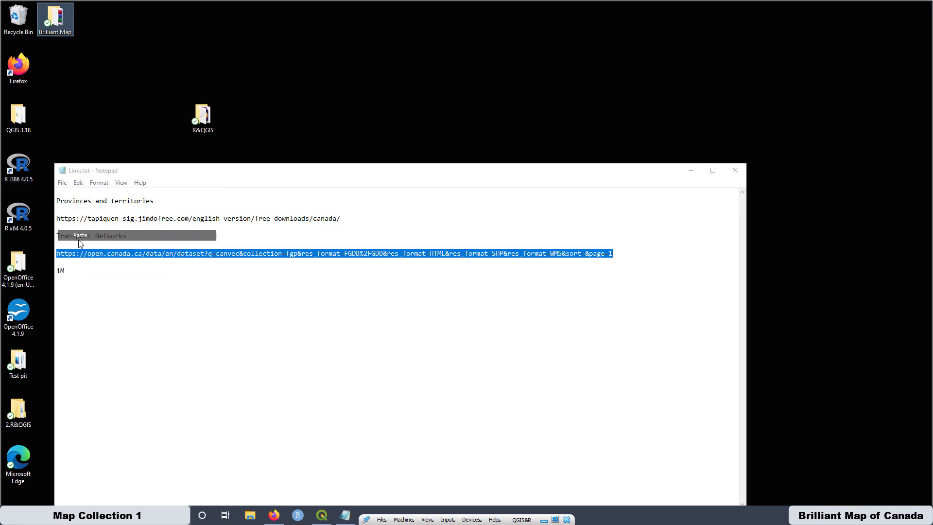
# Step: Download canvec_1M_CA_Transport_shp.zip from the Transport Networks in Canada prepackaged Shapefiles
pyautogui.click(274, 515)
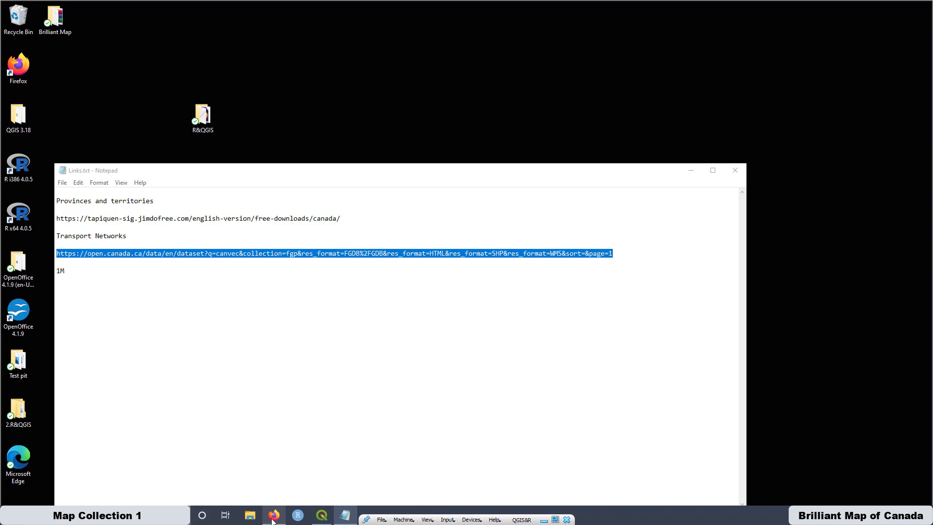
pyautogui.click(146, 10)
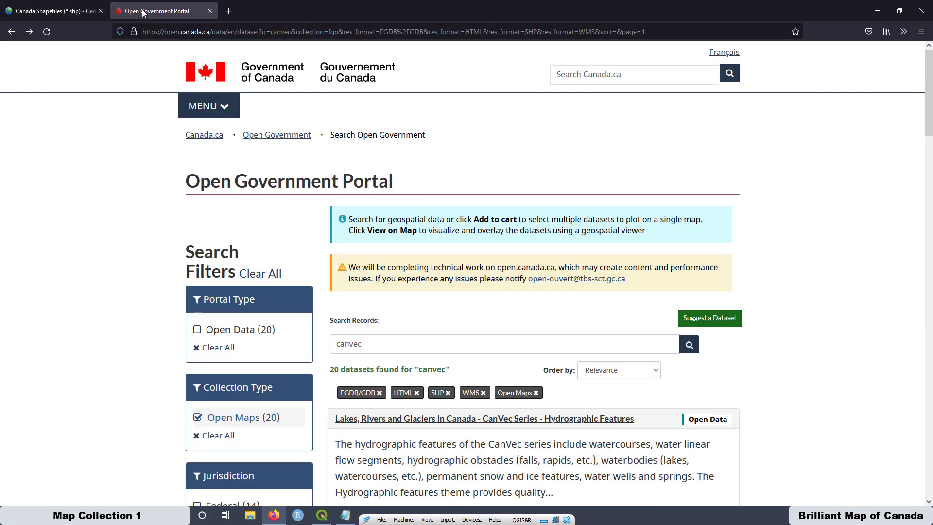
pyautogui.scroll(-2, 441, 184)
pyautogui.scroll(-15, 443, 186)
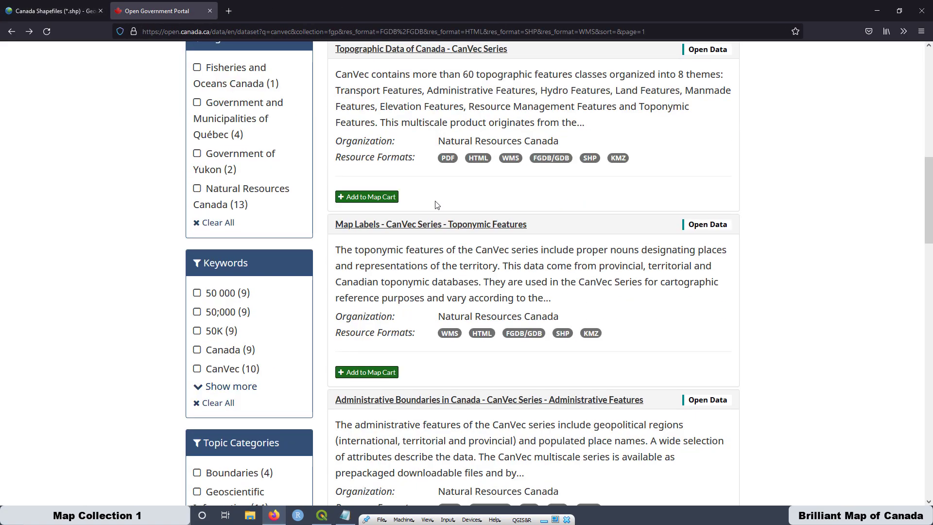
pyautogui.scroll(-10, 436, 205)
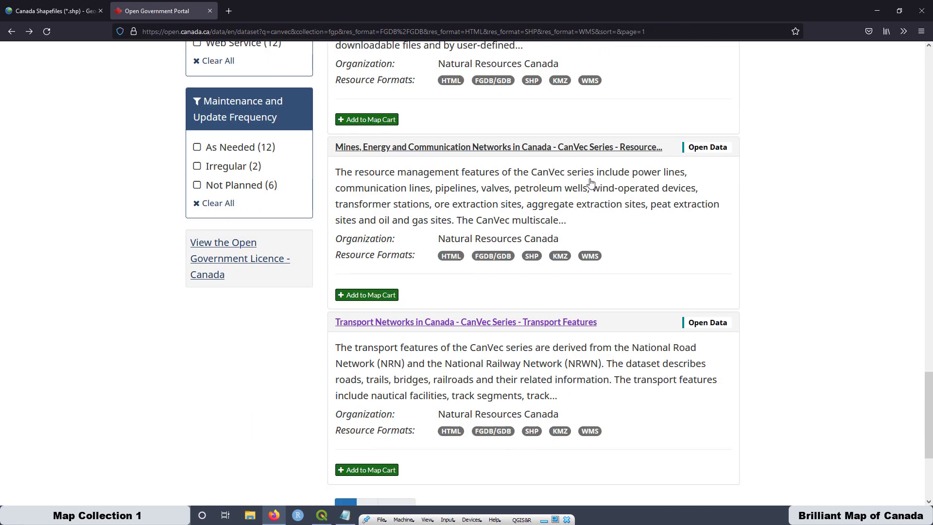
pyautogui.click(388, 323)
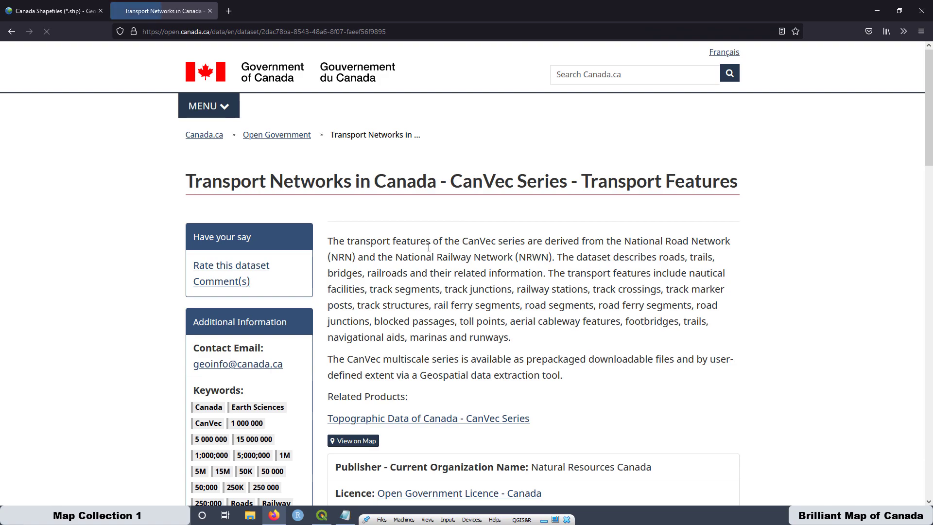
pyautogui.scroll(-6, 429, 245)
pyautogui.scroll(-2, 429, 245)
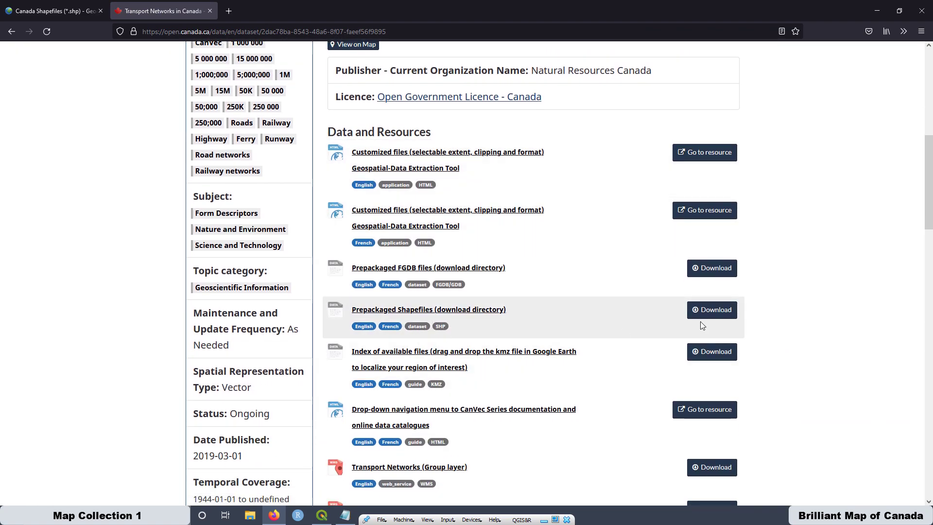
pyautogui.click(711, 311)
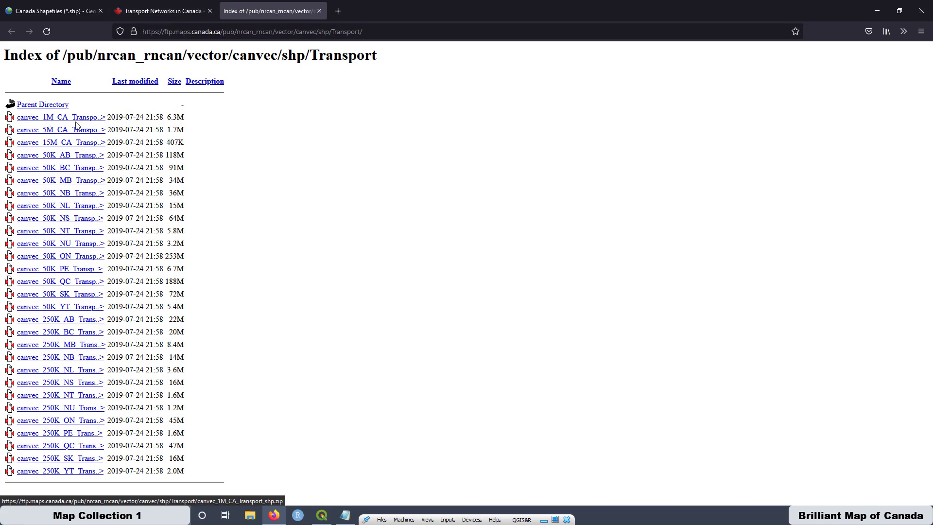
pyautogui.click(67, 118)
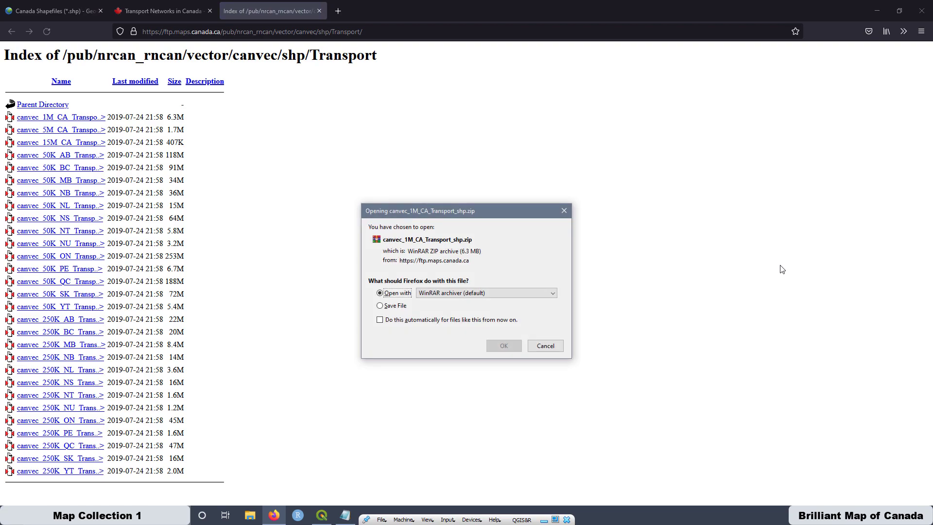
pyautogui.click(504, 346)
# Step: Move the transport zip from Temp into the Brilliant Map folder on the desktop
pyautogui.rightClick(183, 50)
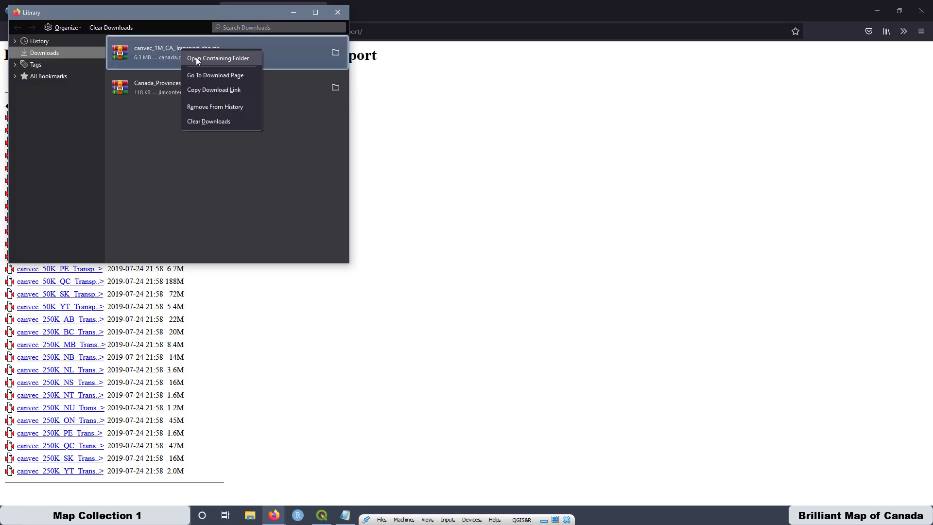
pyautogui.click(197, 59)
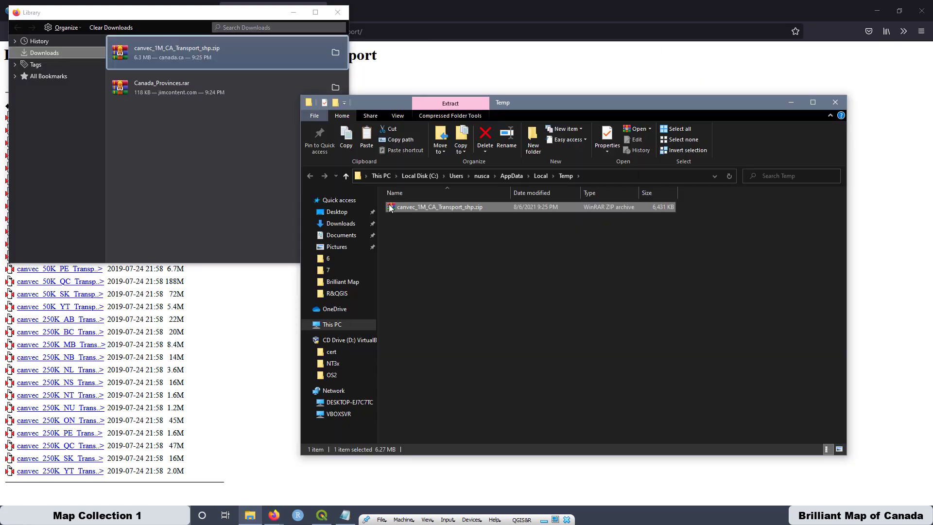
pyautogui.rightClick(436, 206)
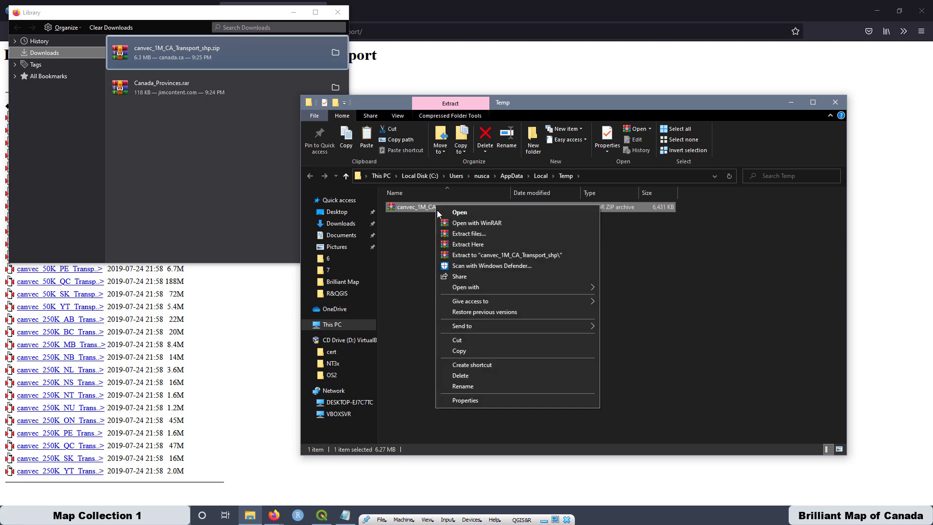
pyautogui.click(465, 340)
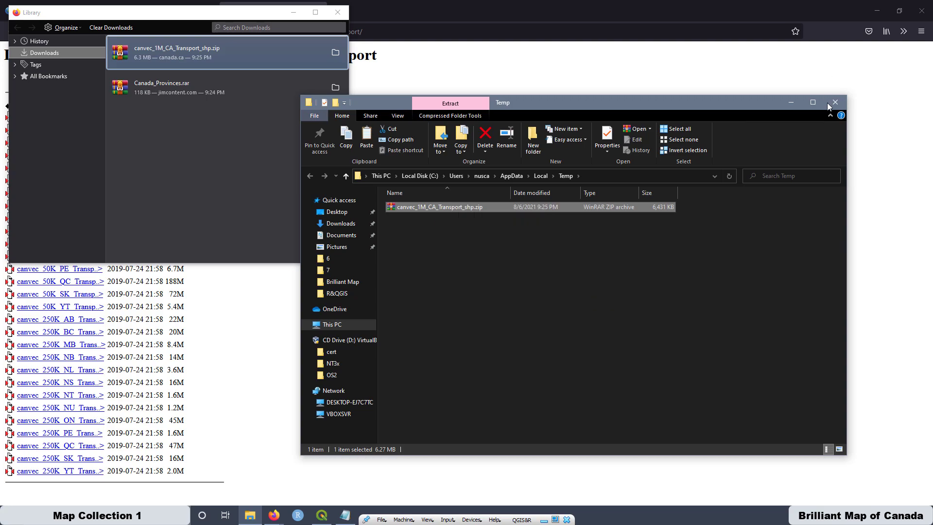
pyautogui.click(836, 103)
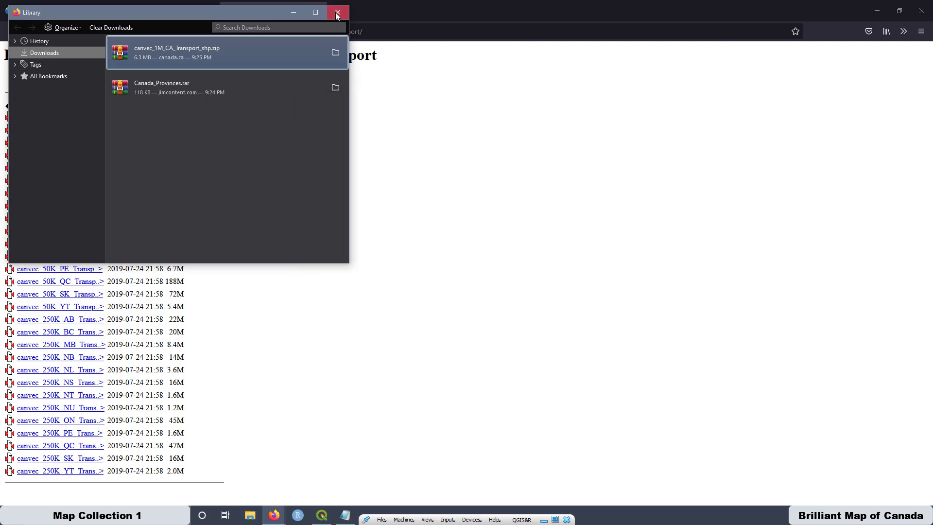
pyautogui.click(337, 12)
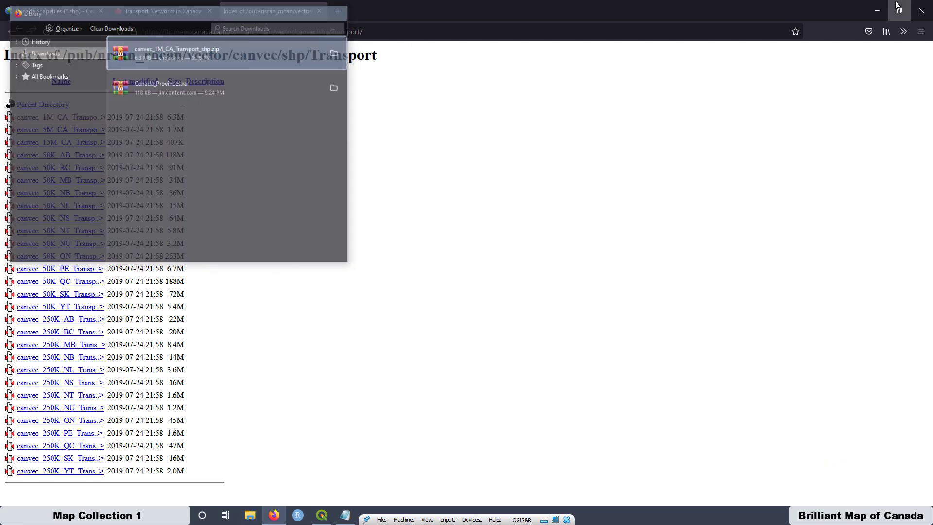
pyautogui.click(877, 10)
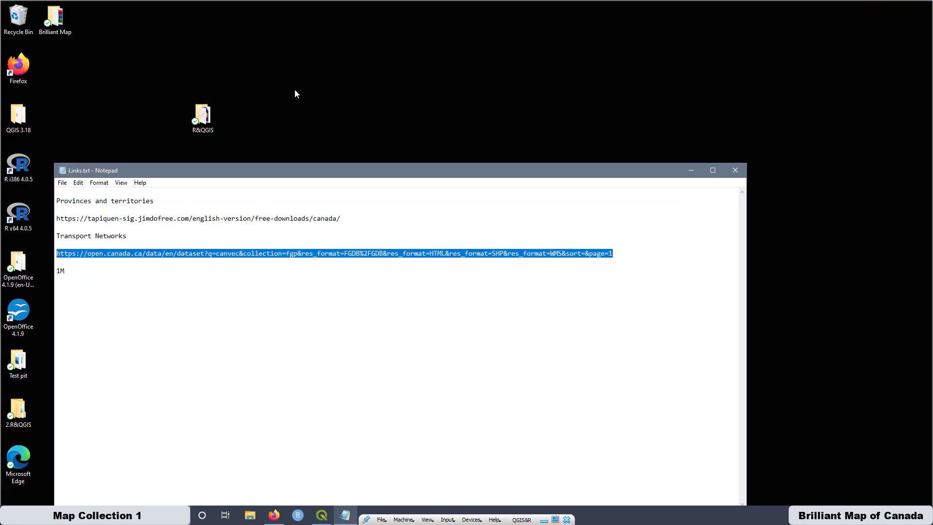
pyautogui.click(59, 24)
pyautogui.rightClick(59, 23)
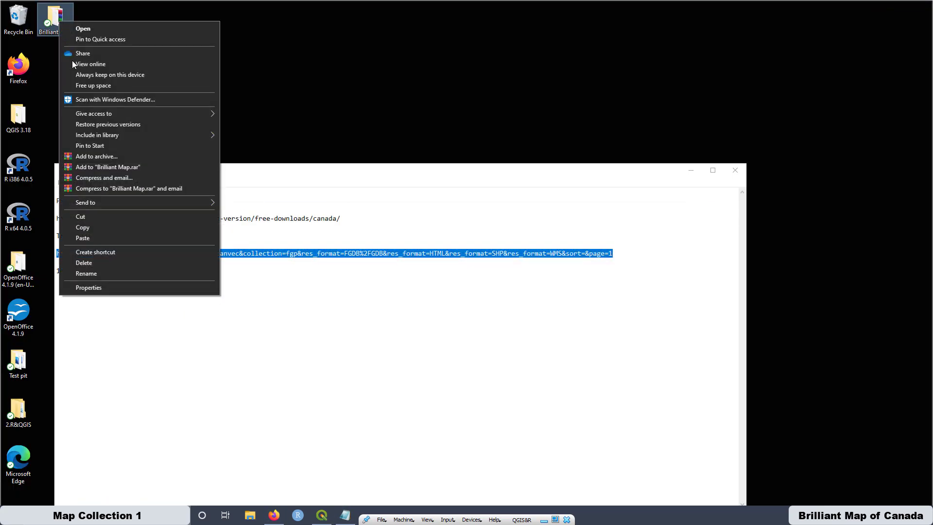
pyautogui.click(104, 238)
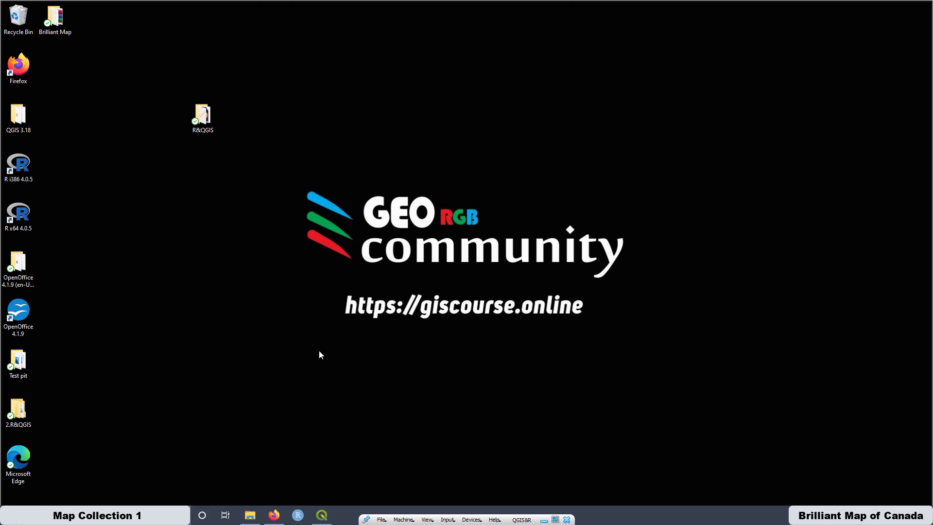
pyautogui.click(250, 517)
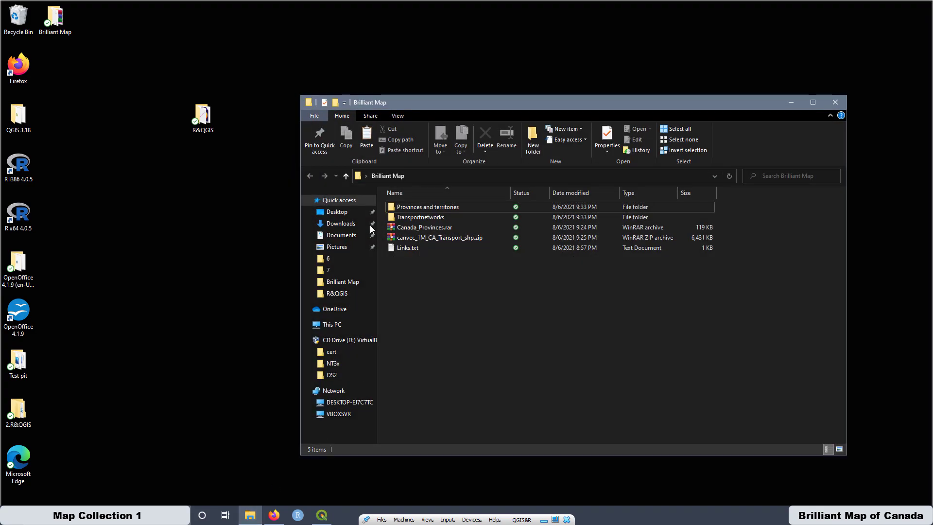
# Step: Move Canada_Provinces.rar into 'Provinces and territories' and the canvec zip into 'Transportnetworks'
pyautogui.click(424, 230)
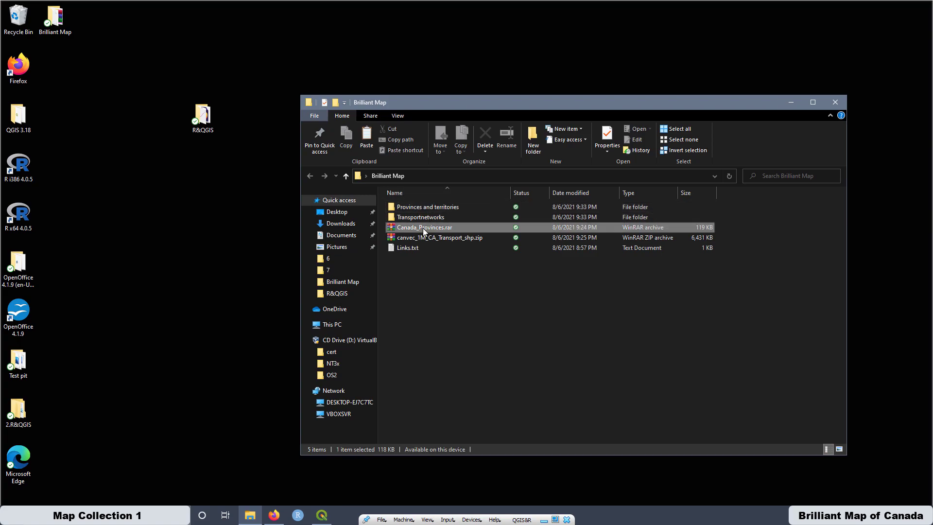
pyautogui.moveTo(424, 230); pyautogui.dragTo(453, 208)
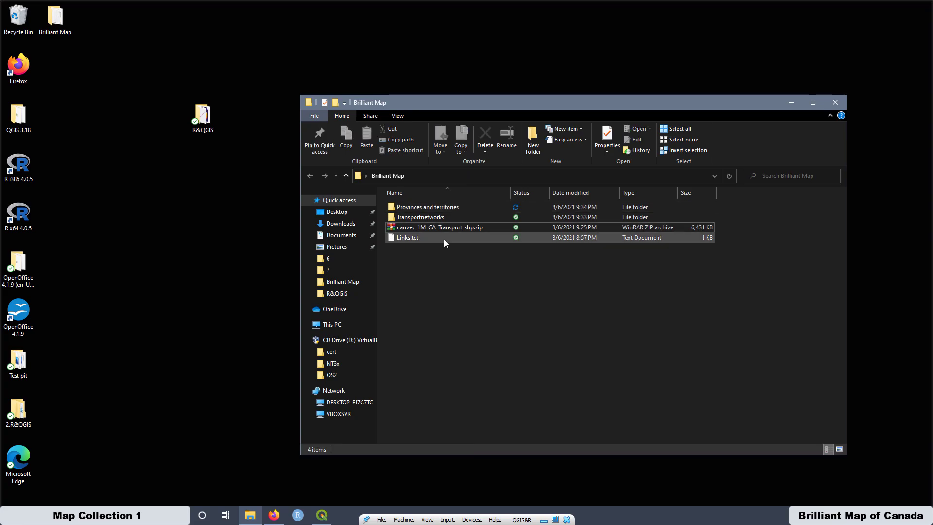
pyautogui.moveTo(445, 227); pyautogui.dragTo(431, 213)
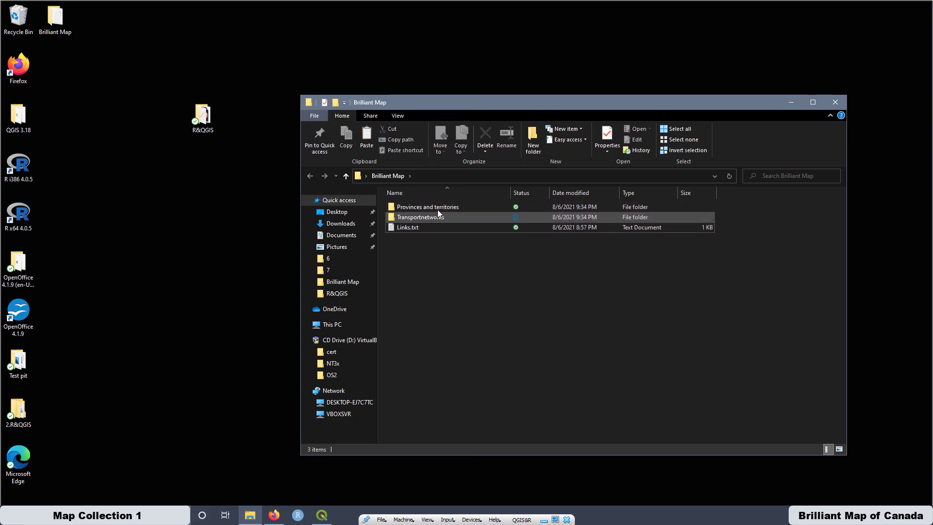
# Step: Extract each archive inside its own folder with Extract Here, then close Explorer
pyautogui.doubleClick(435, 208)
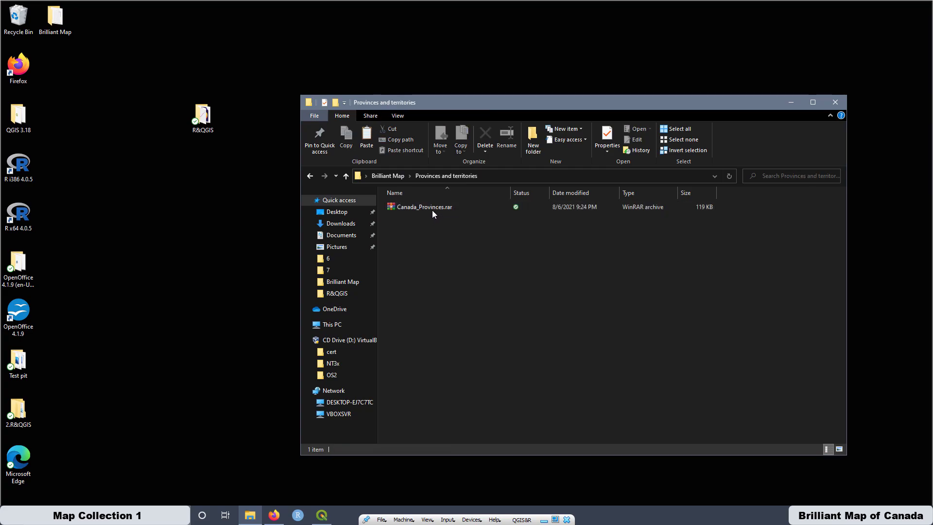
pyautogui.rightClick(433, 209)
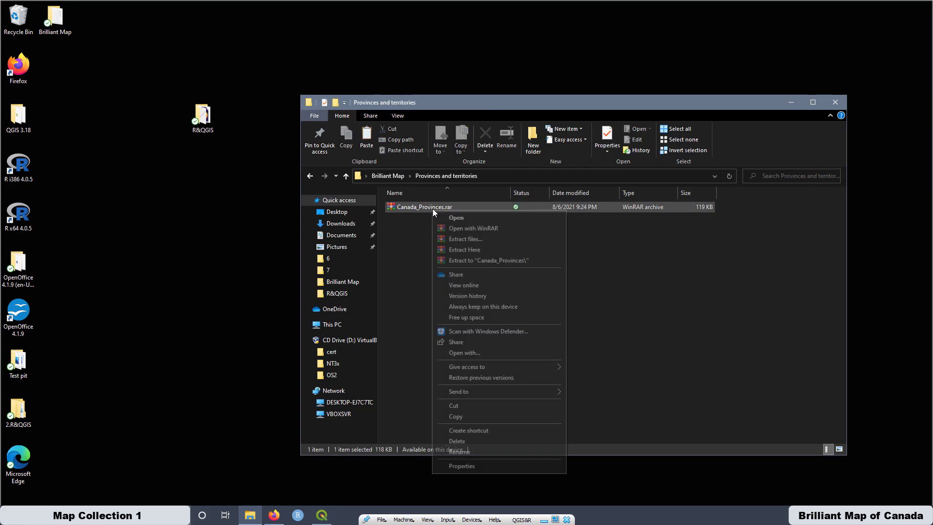
pyautogui.click(465, 249)
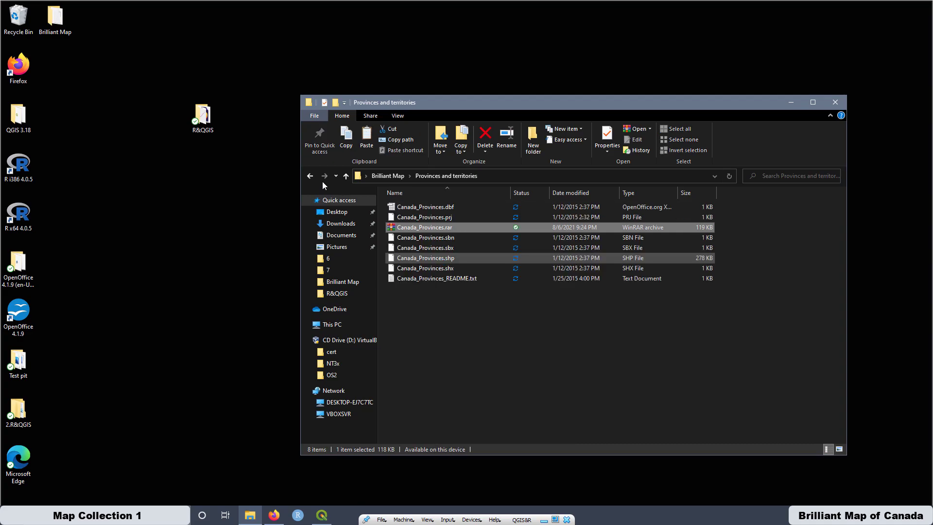
pyautogui.click(311, 176)
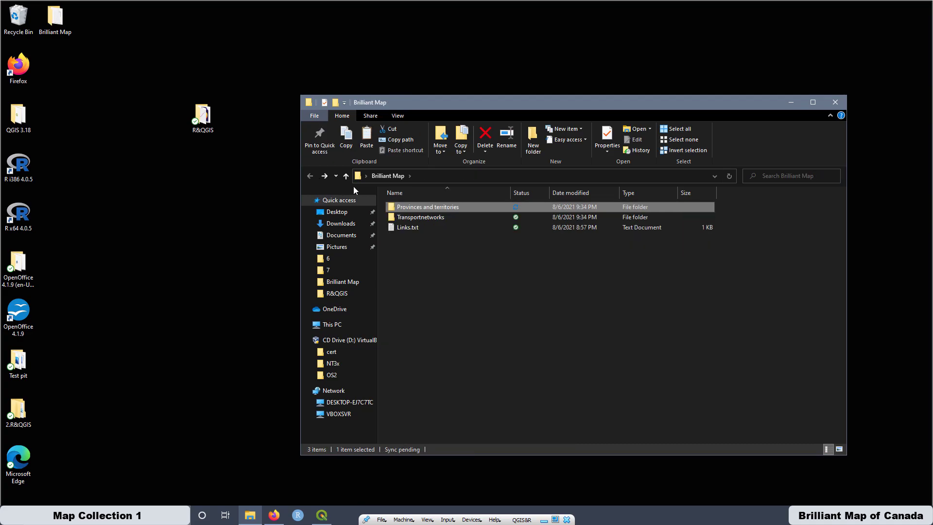
pyautogui.doubleClick(416, 214)
pyautogui.rightClick(415, 211)
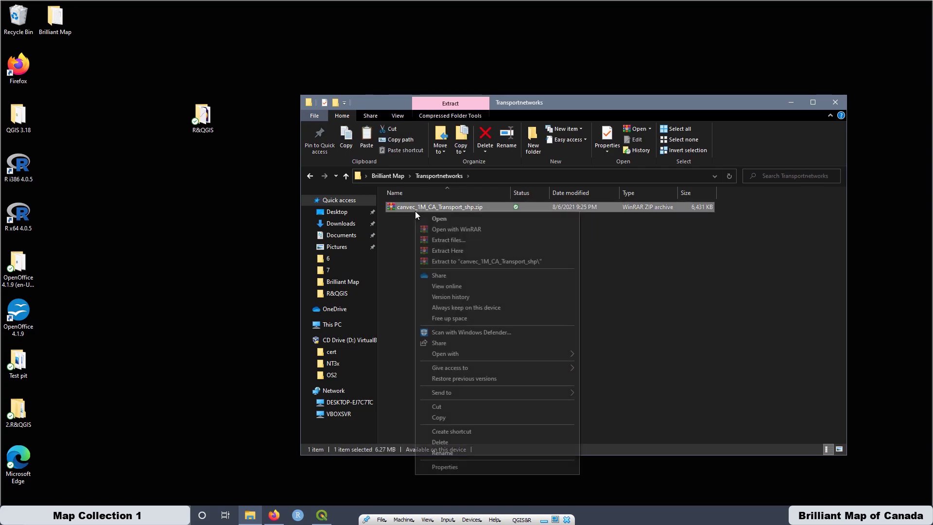
pyautogui.click(459, 250)
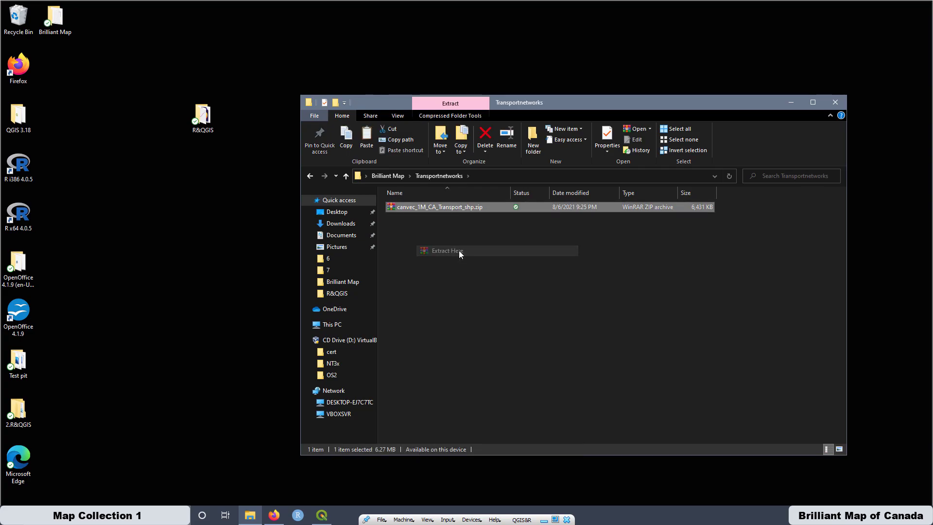
pyautogui.click(836, 101)
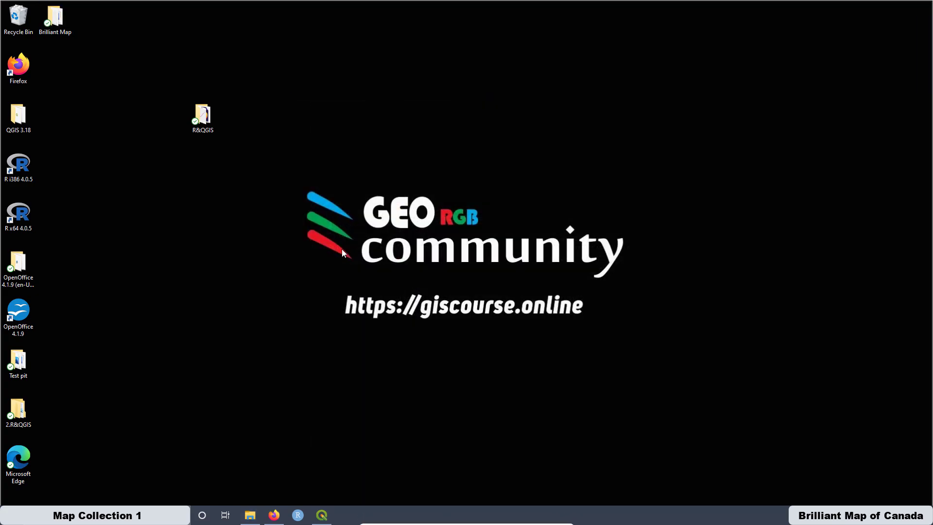
# Step: Set the project CRS to EPSG:32613 – WGS 84 / UTM zone 13N and apply it
pyautogui.click(320, 516)
pyautogui.click(14, 16)
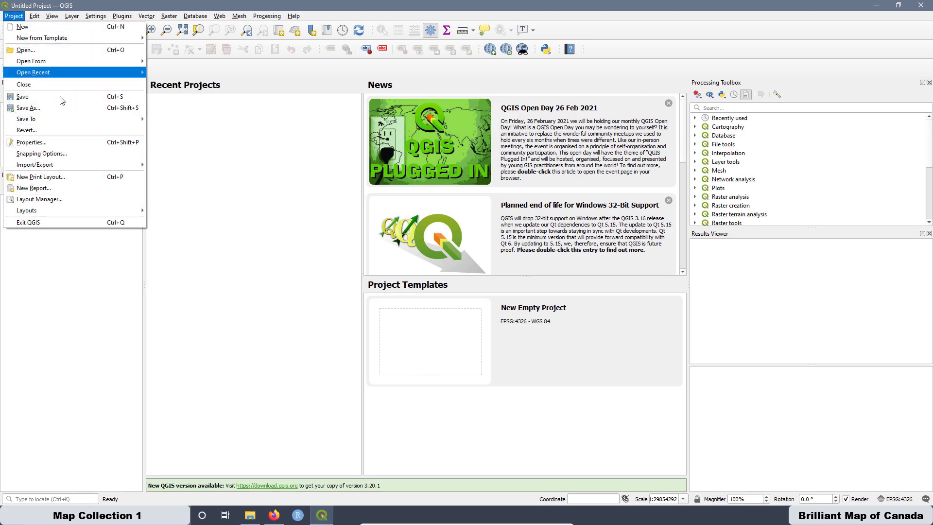
pyautogui.click(45, 143)
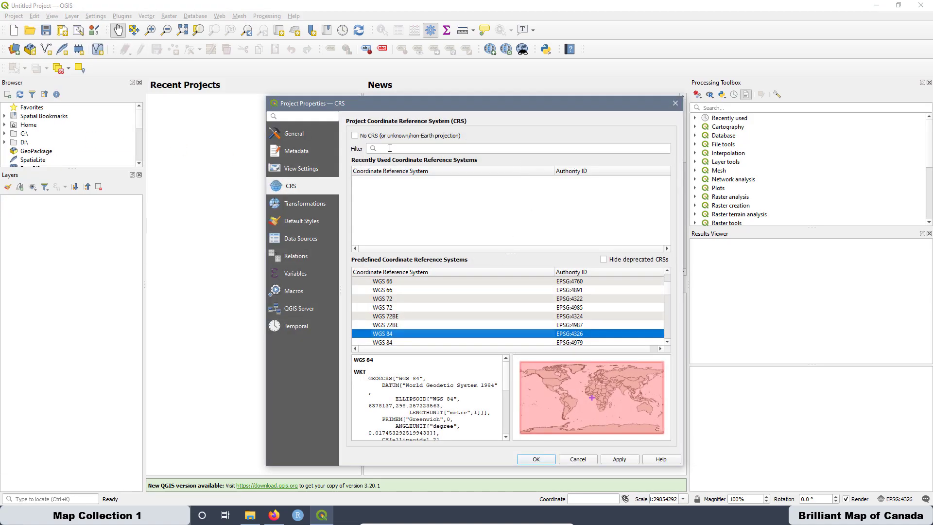
pyautogui.click(396, 148)
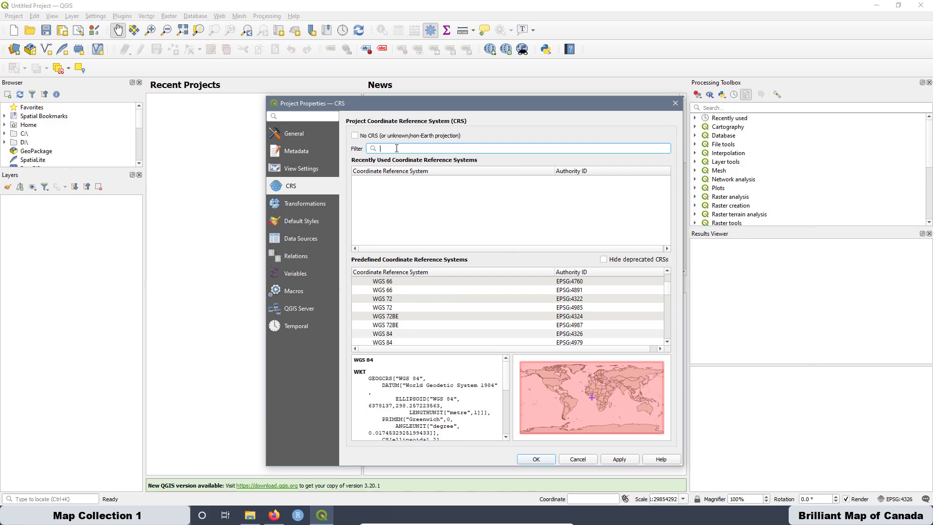
pyautogui.write('32')
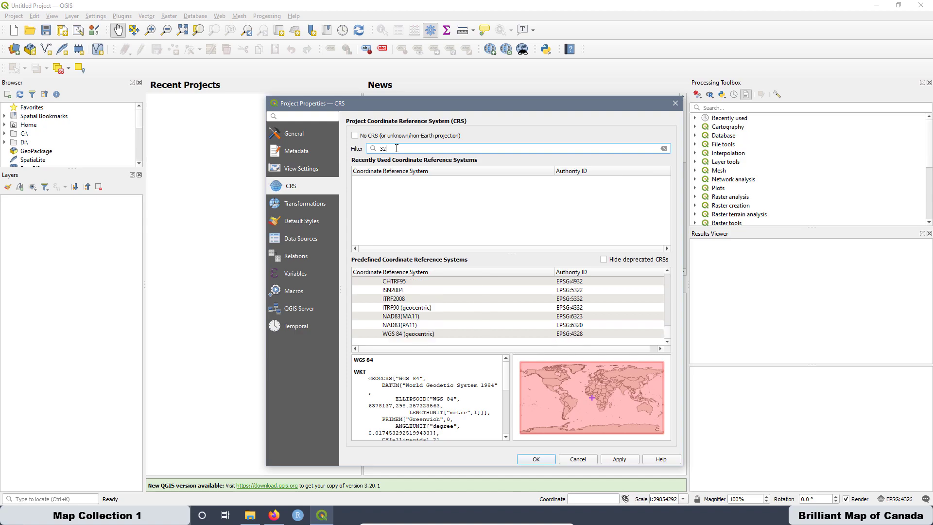
pyautogui.write('613')
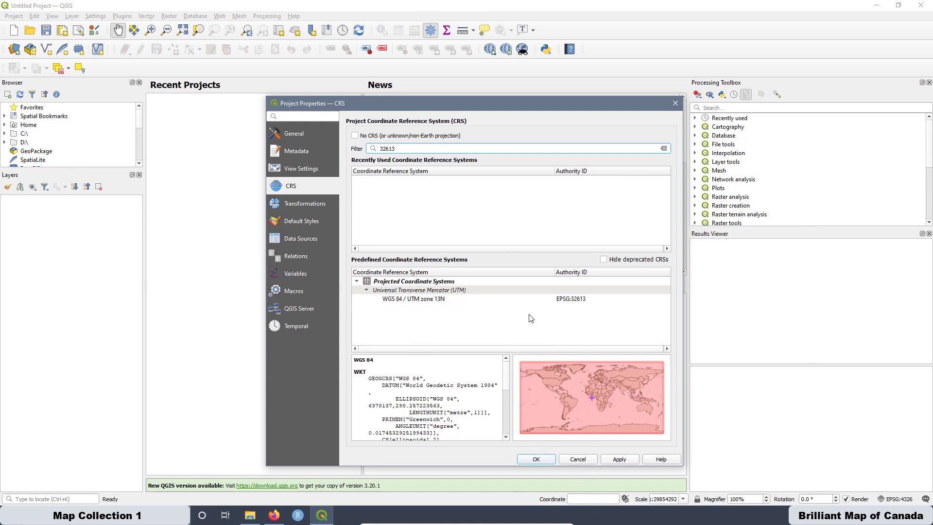
pyautogui.click(440, 300)
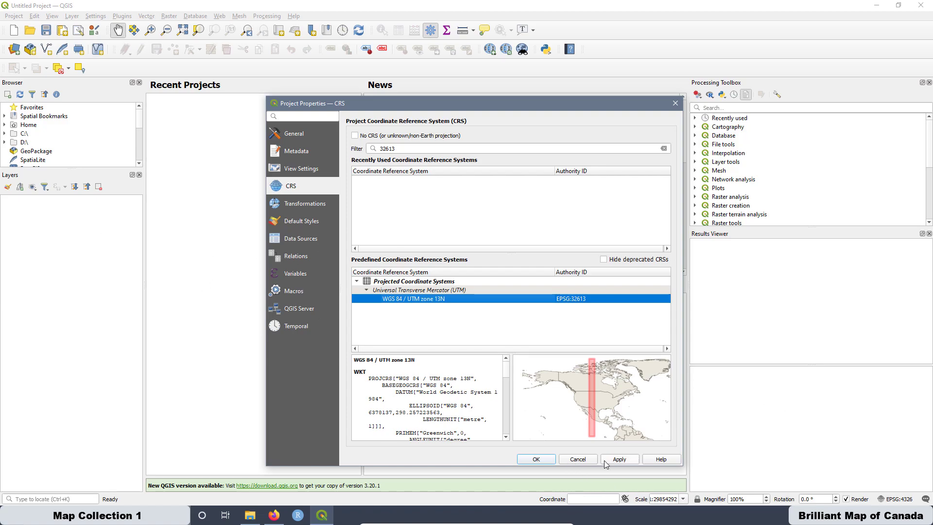
pyautogui.click(620, 459)
# Step: Add Canada_Provinces.shp from Brilliant Map/Provinces and territories as a vector layer and centre it
pyautogui.click(536, 459)
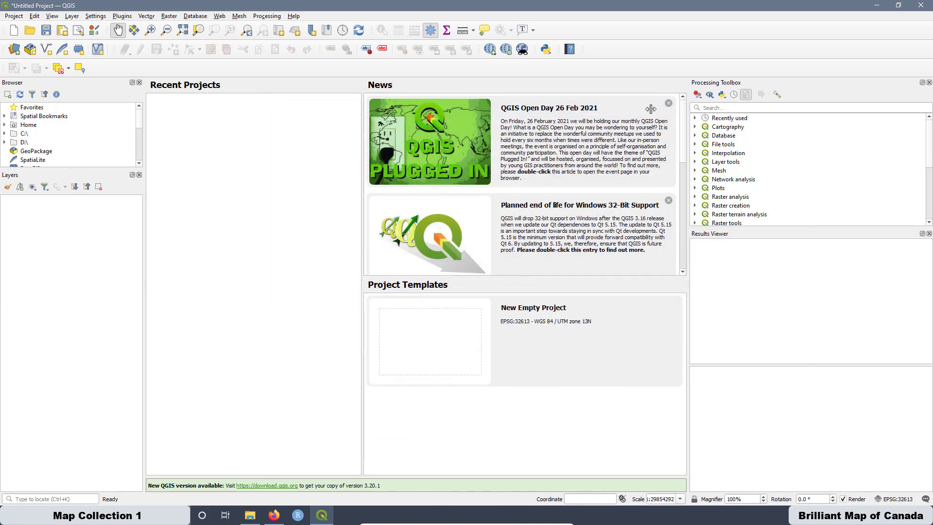
pyautogui.click(14, 49)
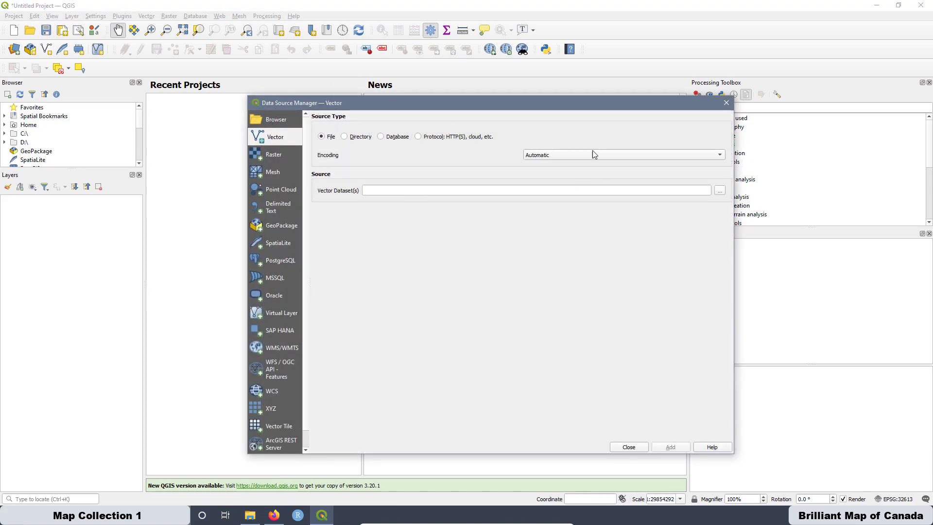
pyautogui.click(720, 191)
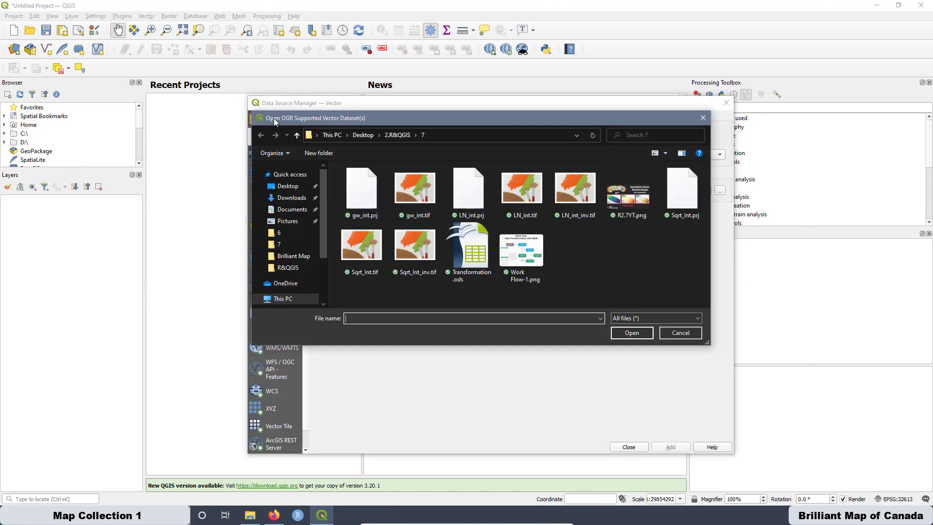
pyautogui.click(288, 187)
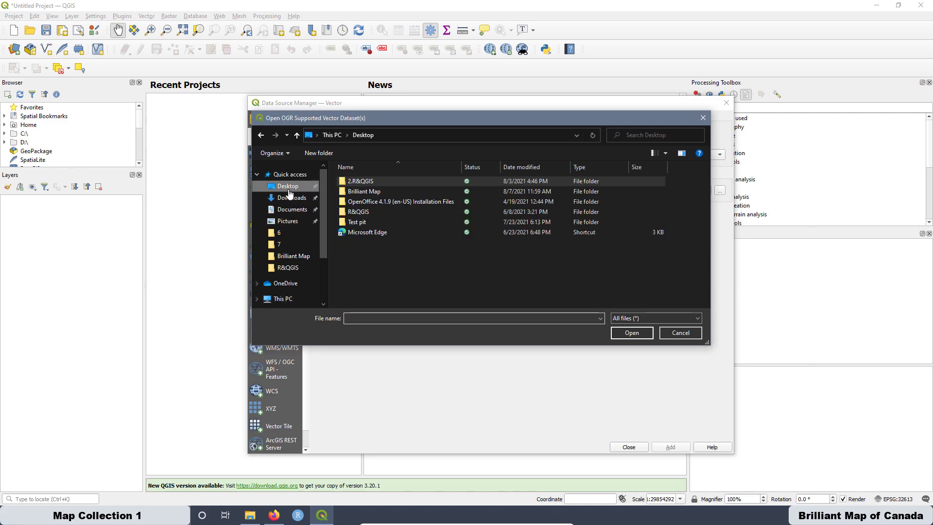
pyautogui.doubleClick(360, 191)
pyautogui.doubleClick(394, 181)
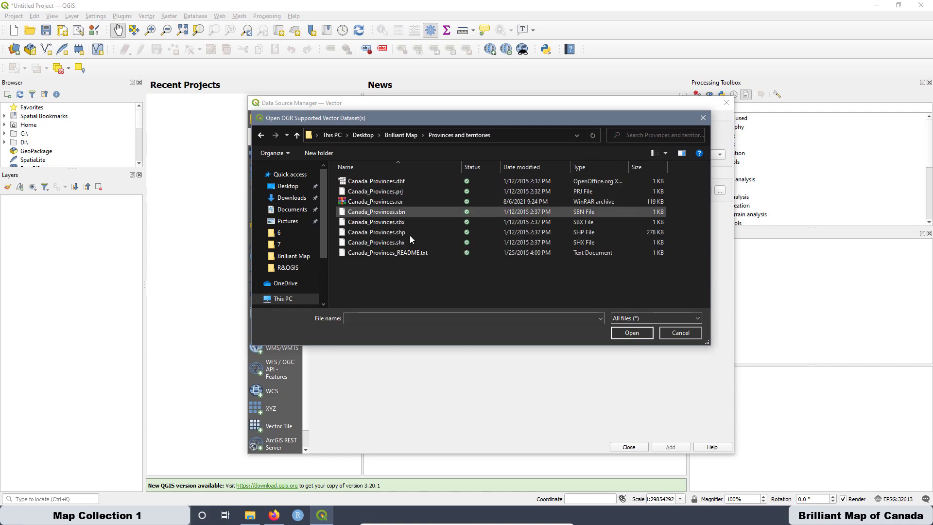
pyautogui.click(387, 234)
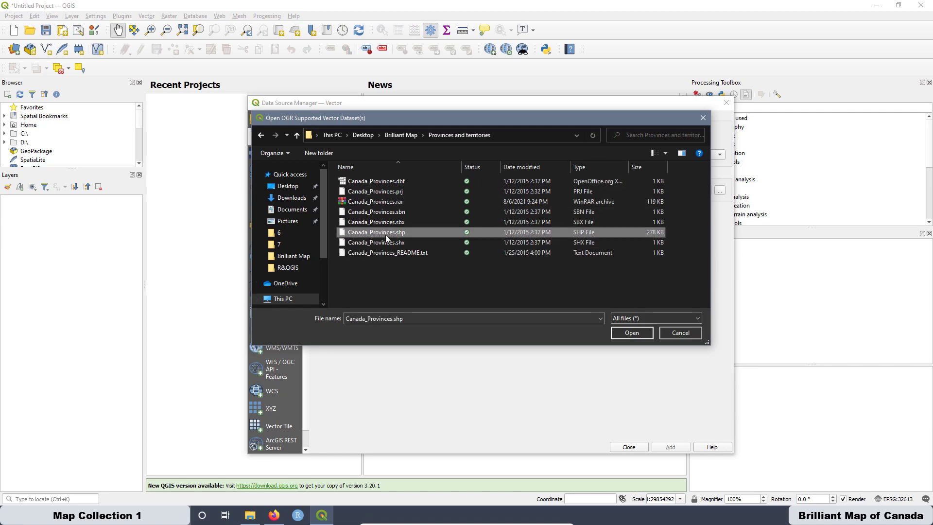
pyautogui.click(626, 335)
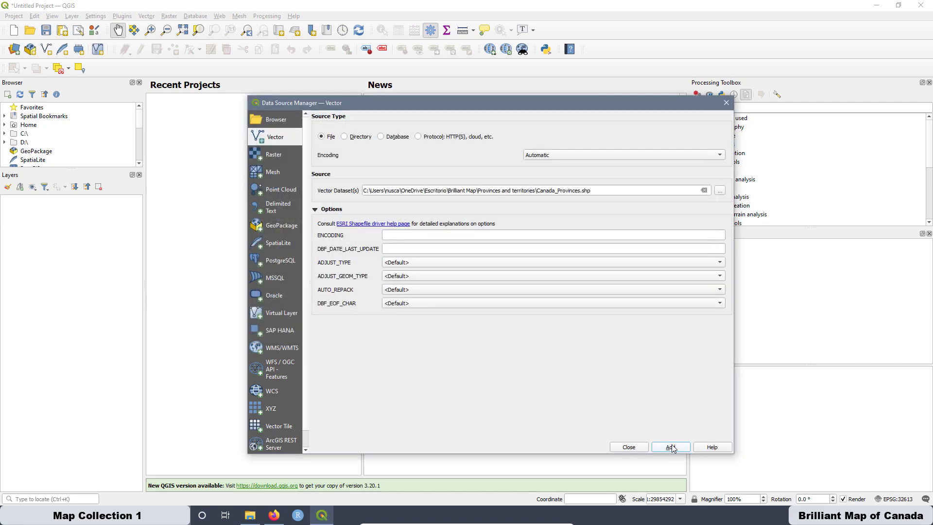
pyautogui.click(671, 447)
pyautogui.click(628, 447)
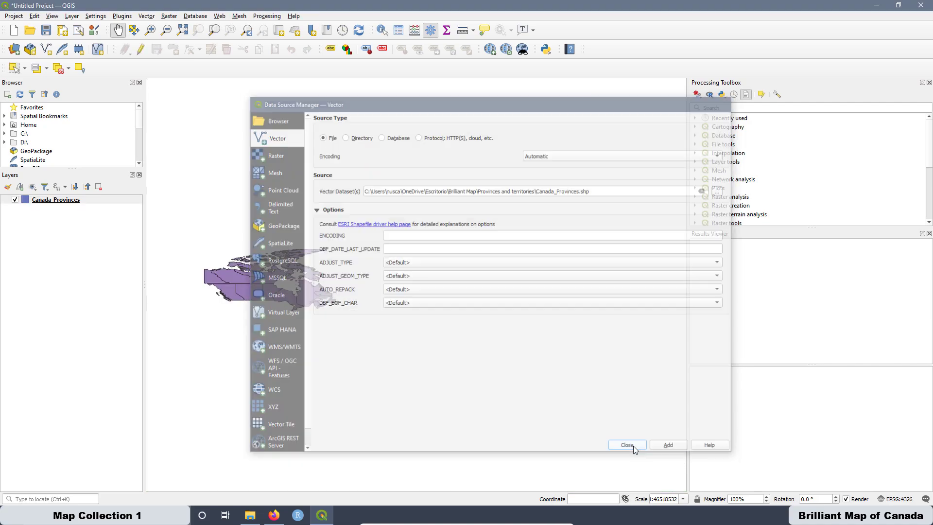
pyautogui.scroll(1, 231, 285)
pyautogui.moveTo(231, 284); pyautogui.dragTo(330, 278)
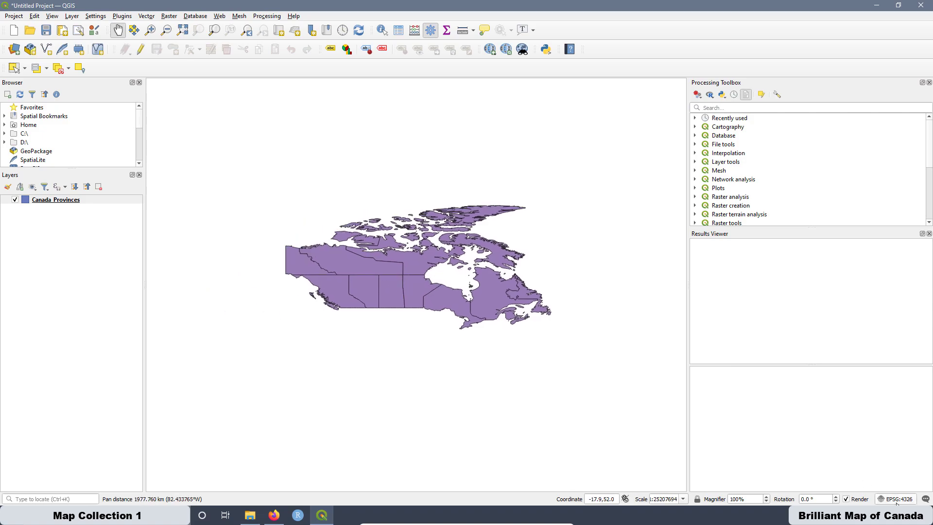
# Step: Reapply WGS 84 / UTM zone 13N as project CRS and recentre Canada on the map
pyautogui.click(897, 501)
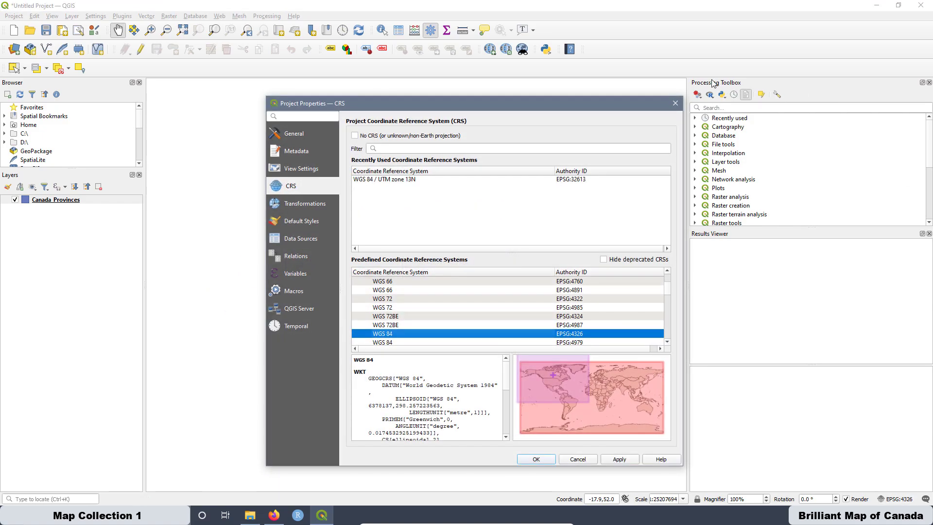
pyautogui.click(394, 179)
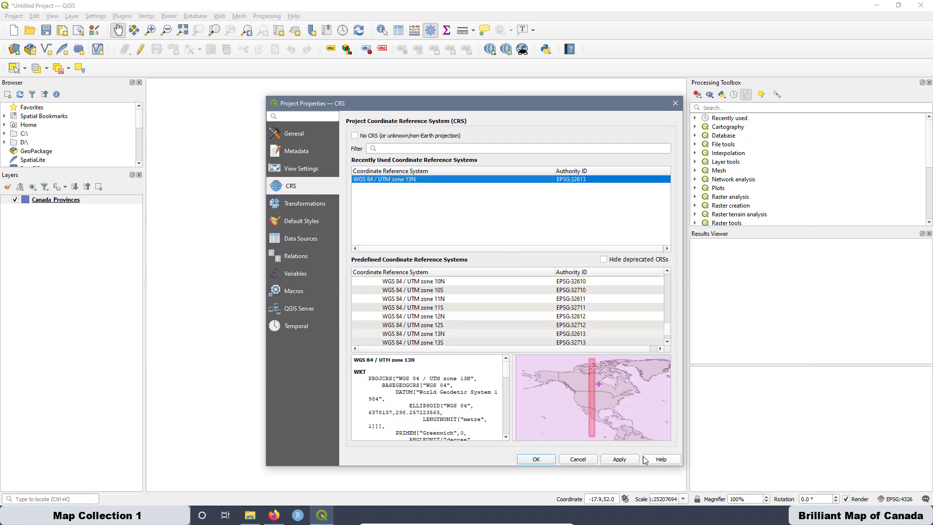
pyautogui.click(623, 461)
pyautogui.click(536, 459)
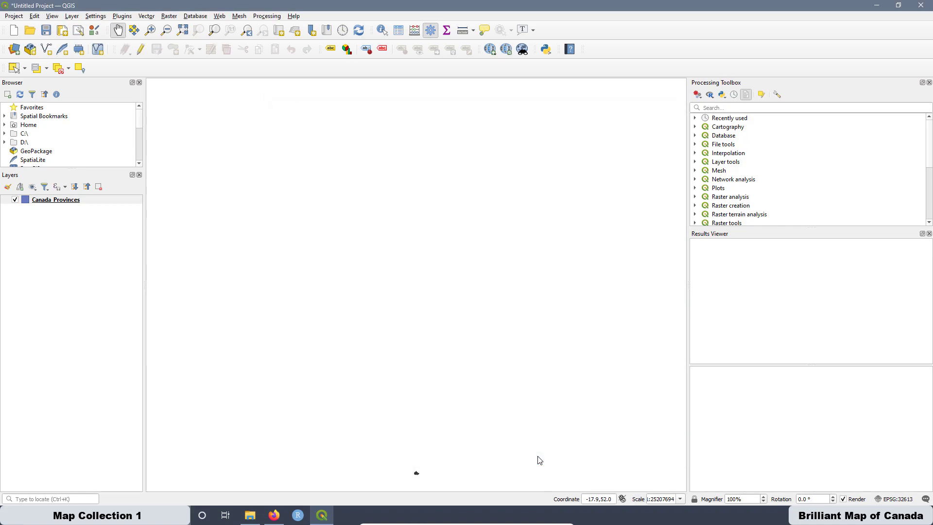
pyautogui.scroll(6, 419, 459)
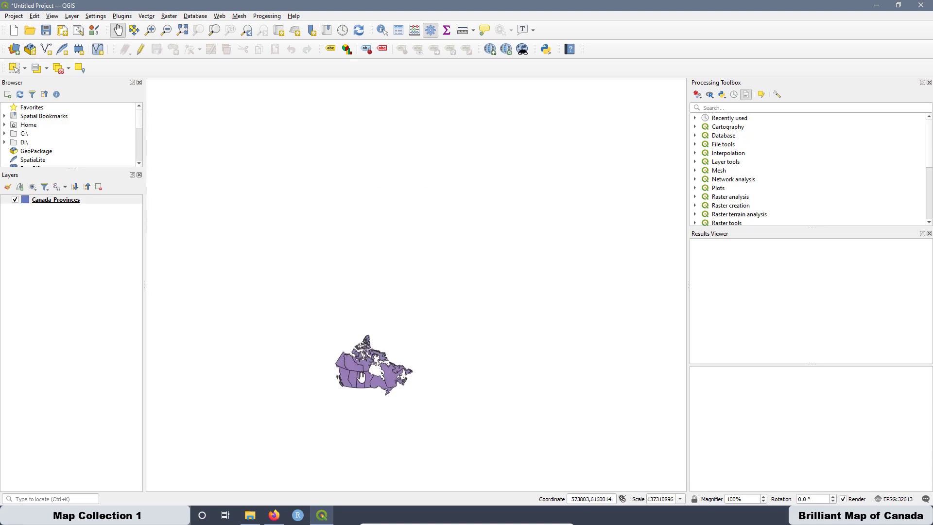
pyautogui.moveTo(361, 378); pyautogui.dragTo(388, 302)
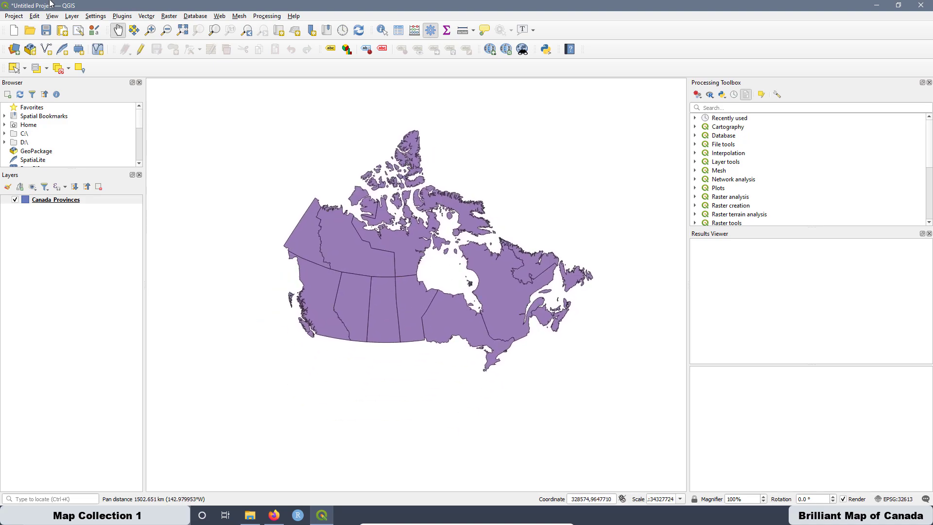
pyautogui.click(13, 51)
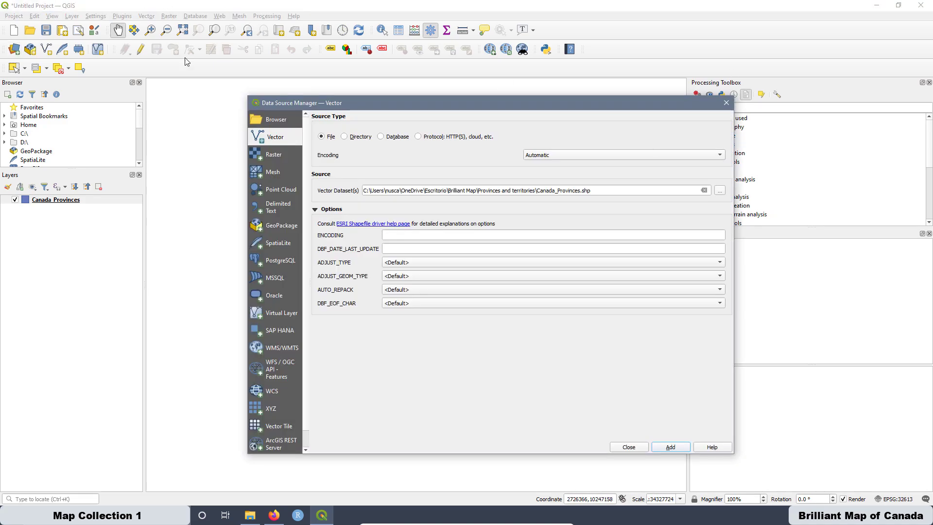
# Step: Add road_segment_1.shp from Transportnetworks/canvec_1M_CA_Transport as a vector layer
pyautogui.click(720, 190)
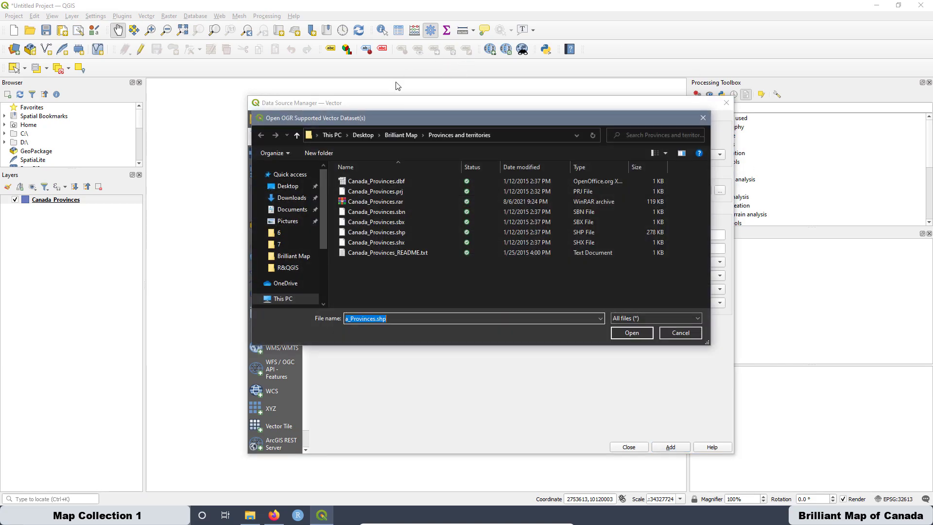
pyautogui.click(297, 135)
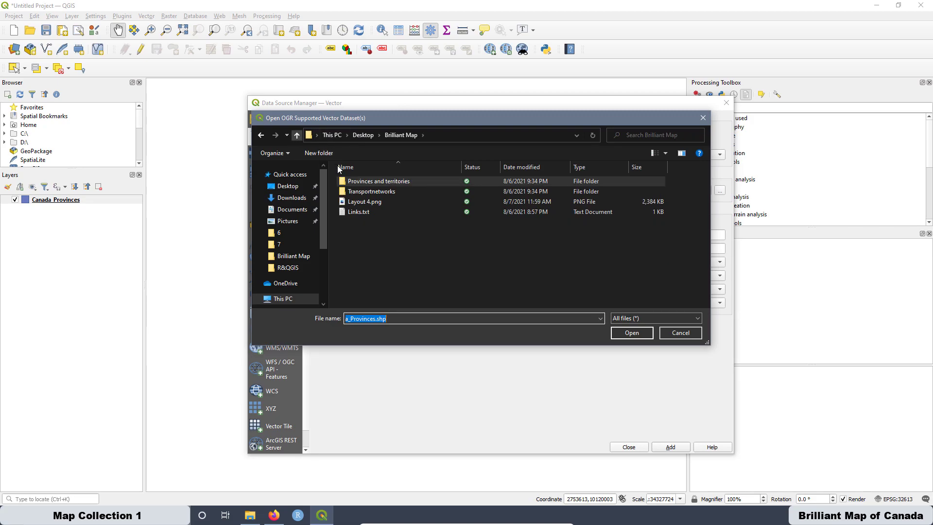
pyautogui.doubleClick(387, 192)
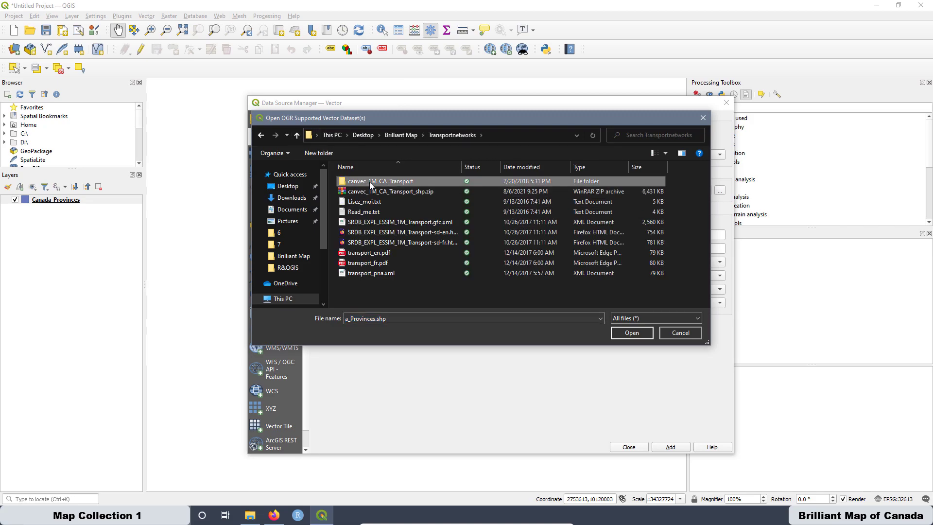
pyautogui.doubleClick(370, 183)
pyautogui.scroll(-3, 390, 221)
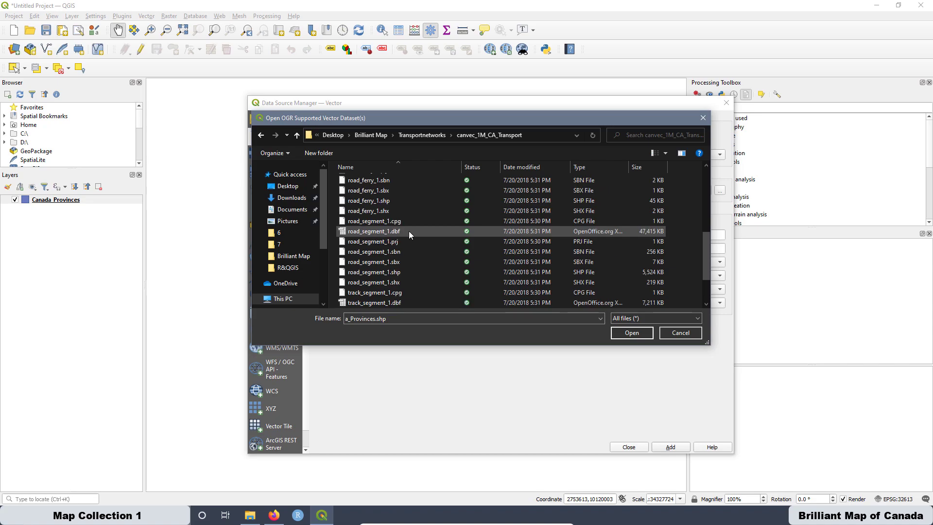
pyautogui.scroll(-2, 411, 253)
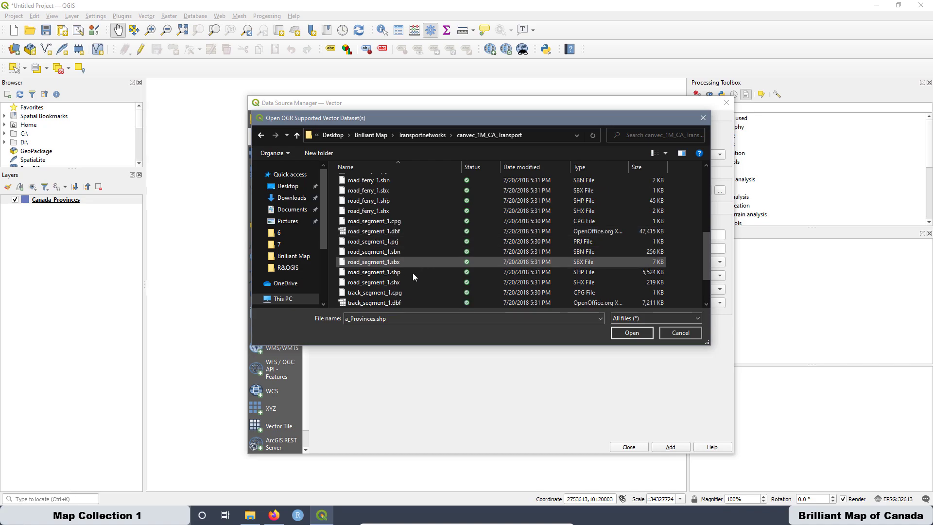
pyautogui.click(377, 274)
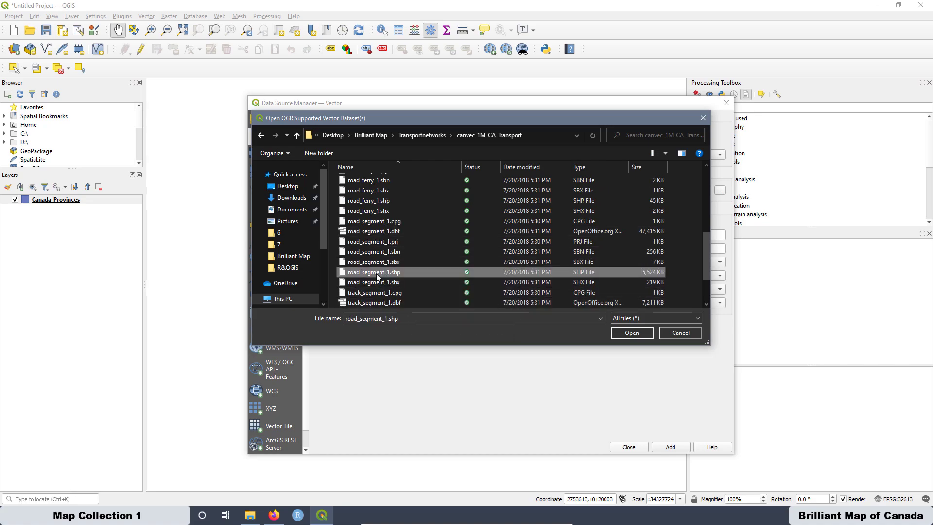
pyautogui.click(626, 336)
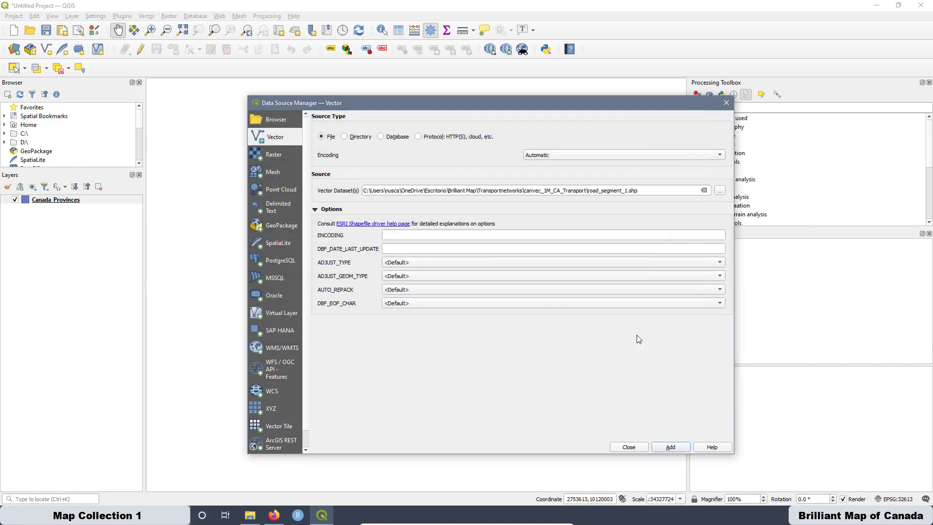
pyautogui.click(672, 447)
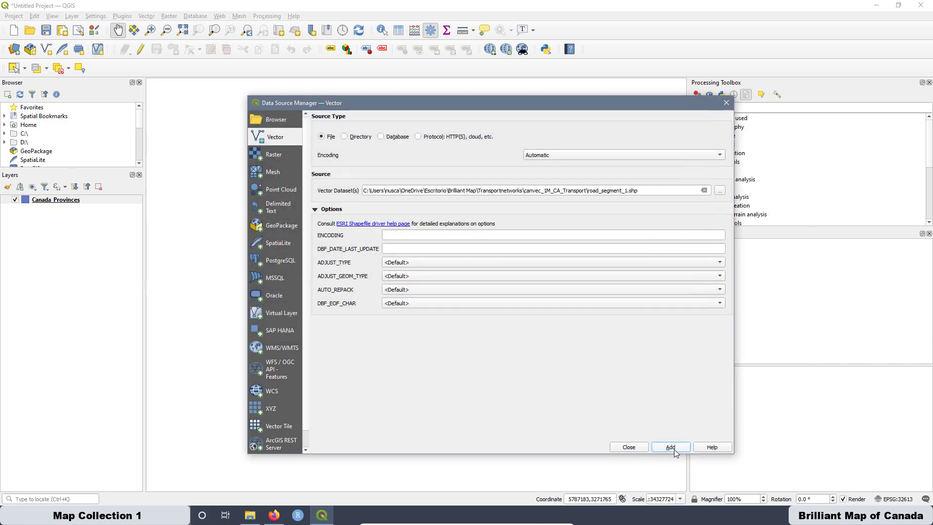
pyautogui.click(632, 449)
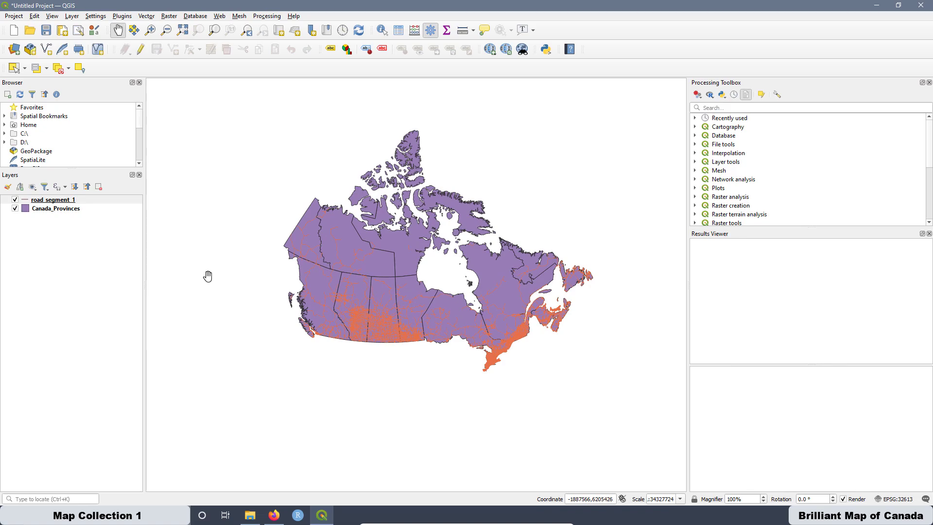
# Step: Set the road_segment_1 simple line stroke width to 0.1
pyautogui.click(63, 200)
pyautogui.rightClick(63, 202)
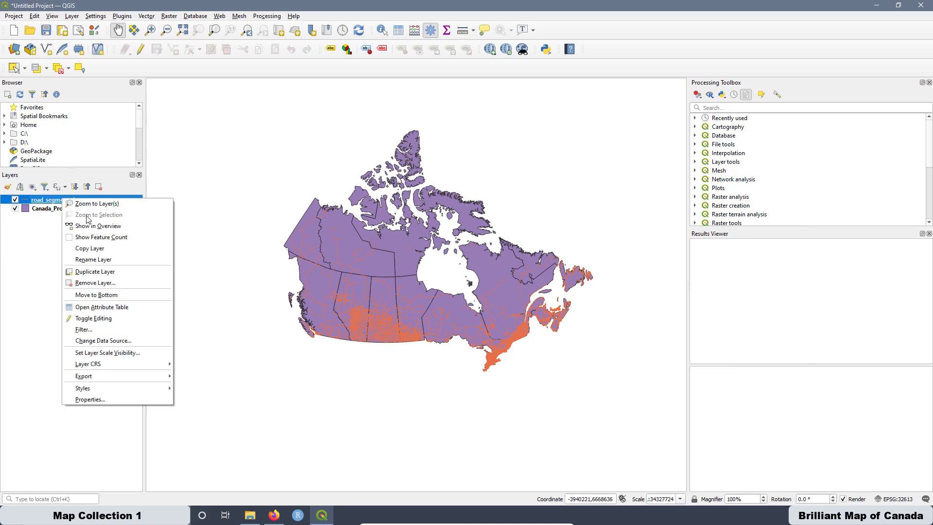
pyautogui.click(90, 400)
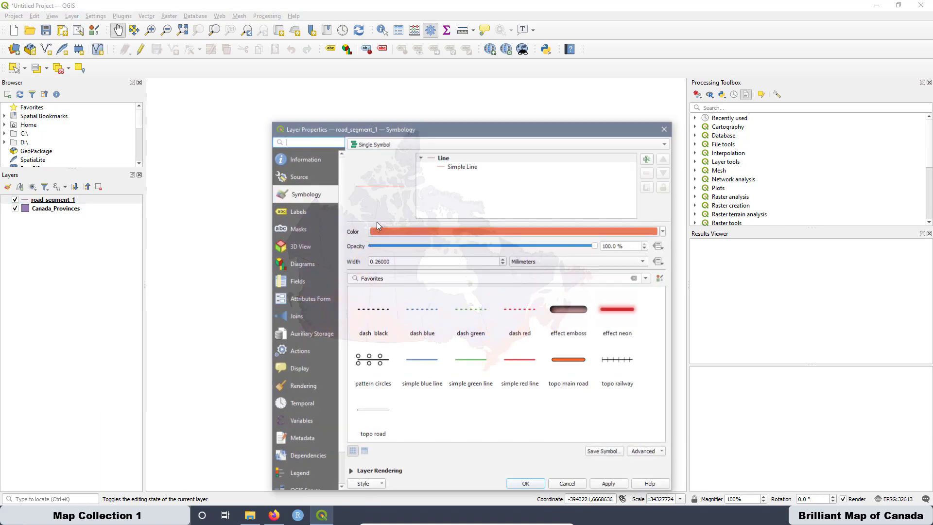
pyautogui.click(458, 167)
pyautogui.moveTo(422, 267); pyautogui.dragTo(380, 263)
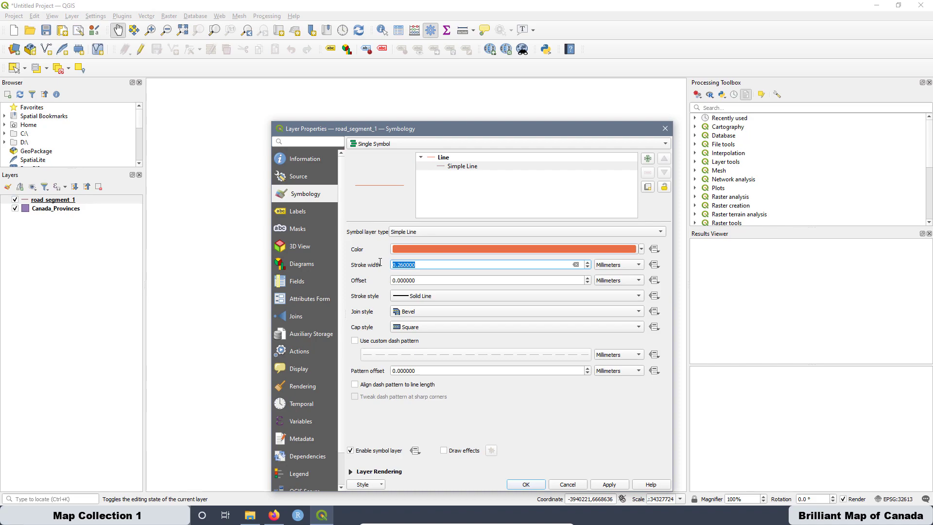
pyautogui.write('0.1')
# Step: Change the road line colour to light blue #8baff2
pyautogui.click(641, 251)
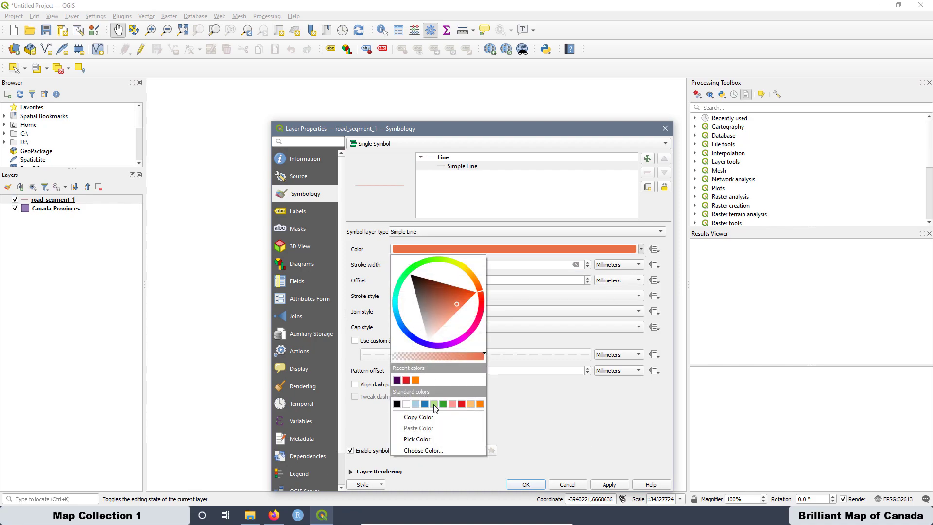
pyautogui.click(434, 450)
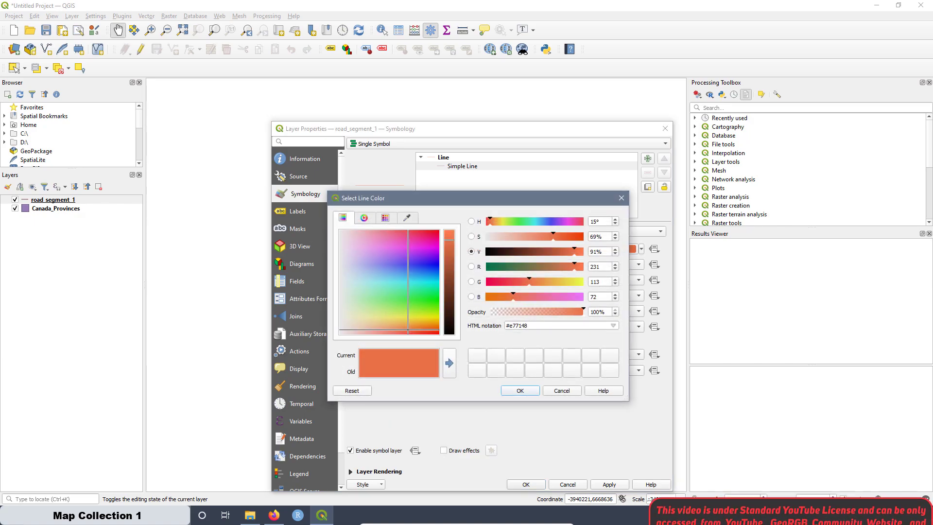
pyautogui.doubleClick(534, 325)
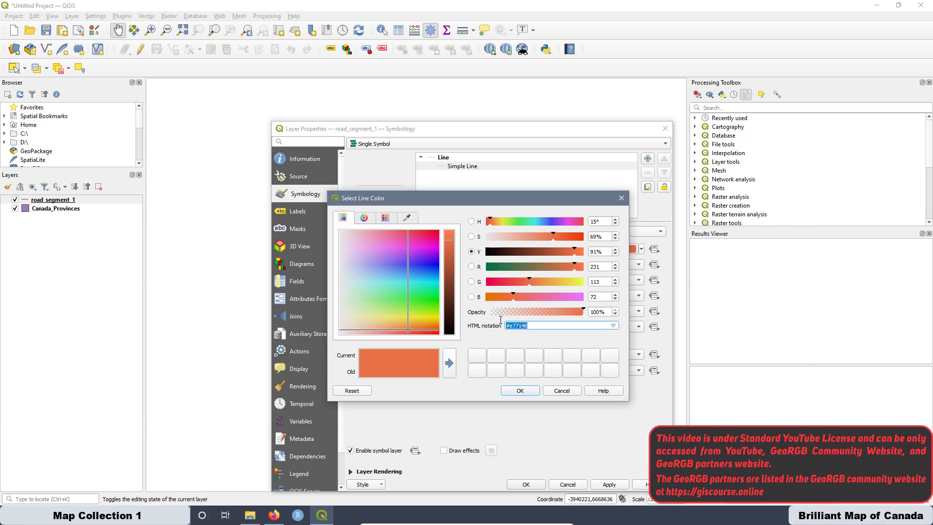
pyautogui.rightClick(516, 331)
pyautogui.click(533, 377)
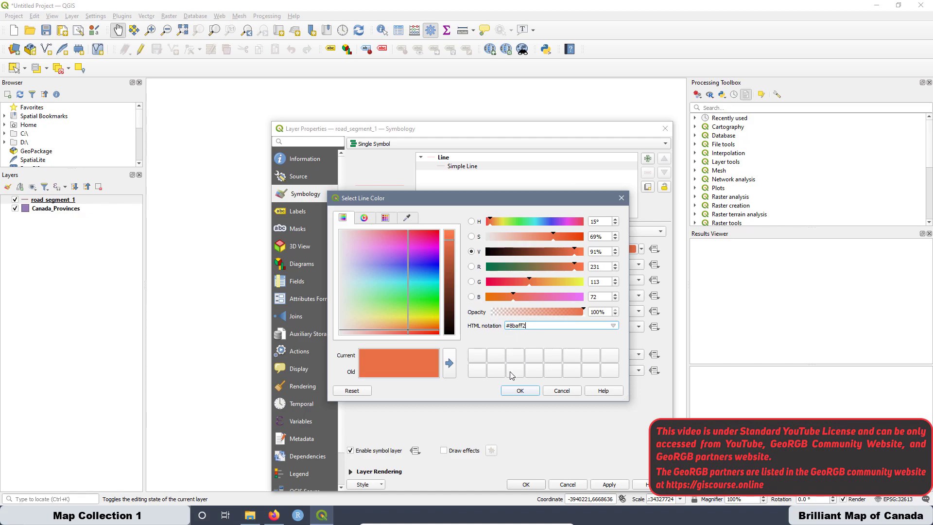
pyautogui.click(522, 391)
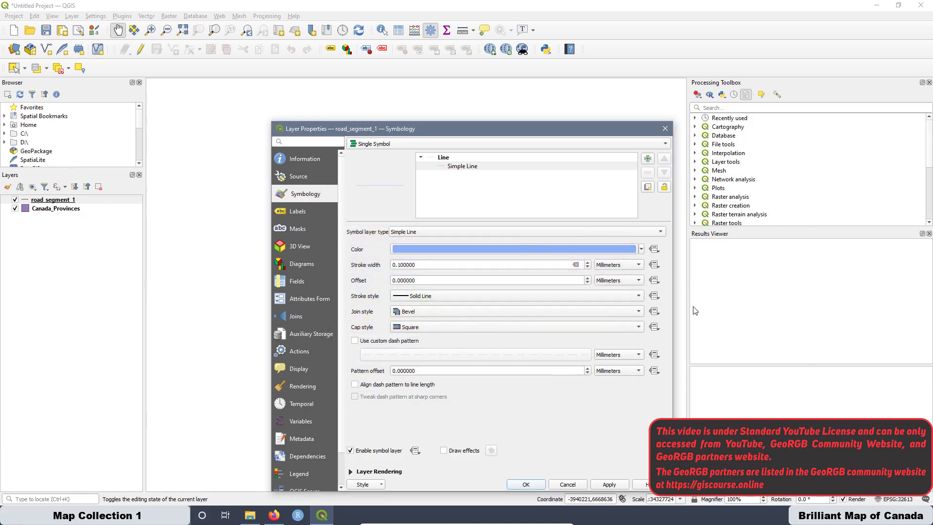
# Step: Set road_segment_1 layer and feature blending modes to Hard light and apply
pyautogui.moveTo(514, 125); pyautogui.dragTo(478, 39)
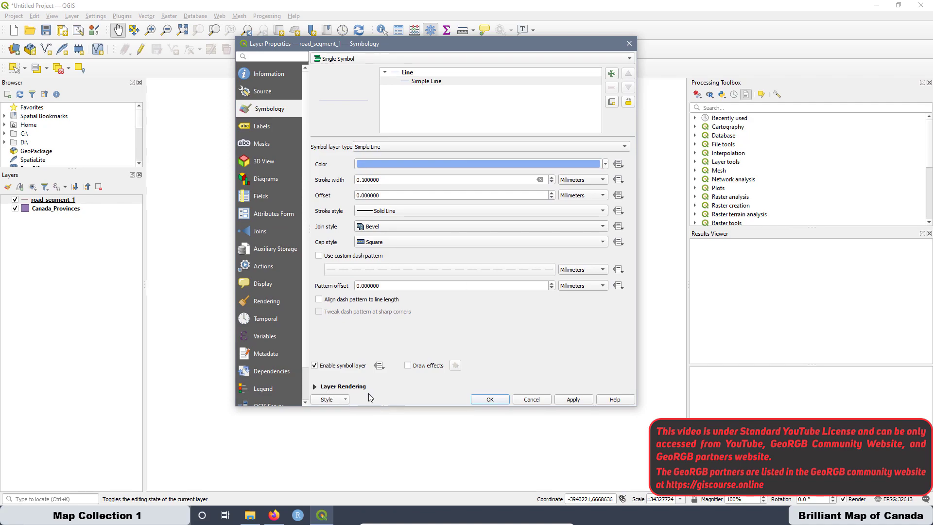
pyautogui.click(341, 386)
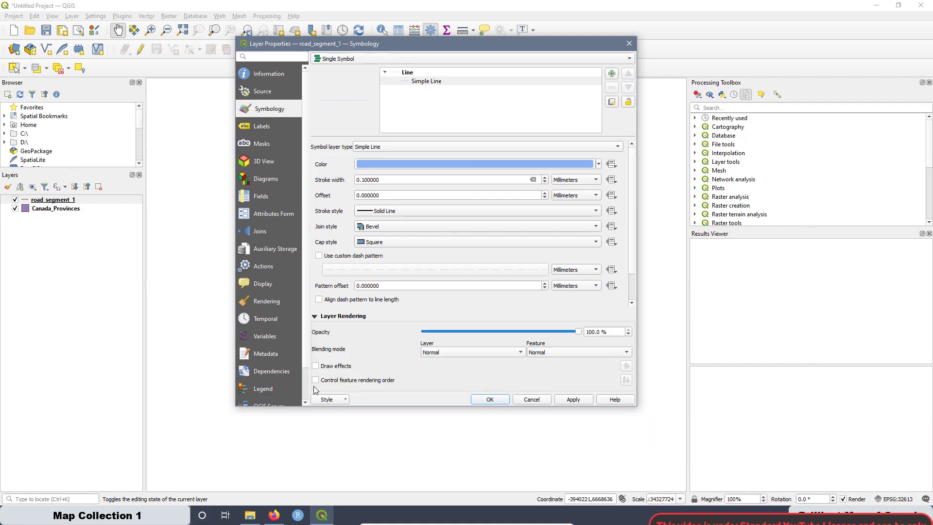
pyautogui.click(498, 353)
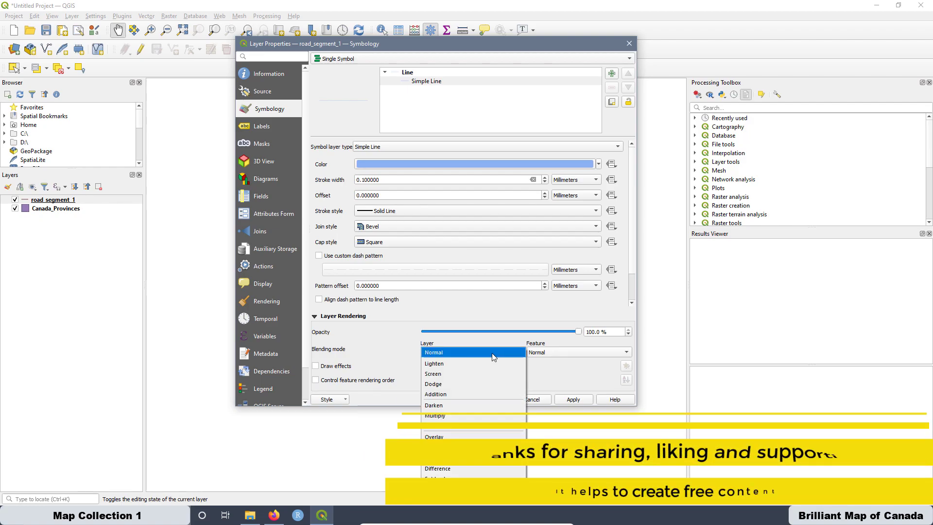
pyautogui.click(456, 457)
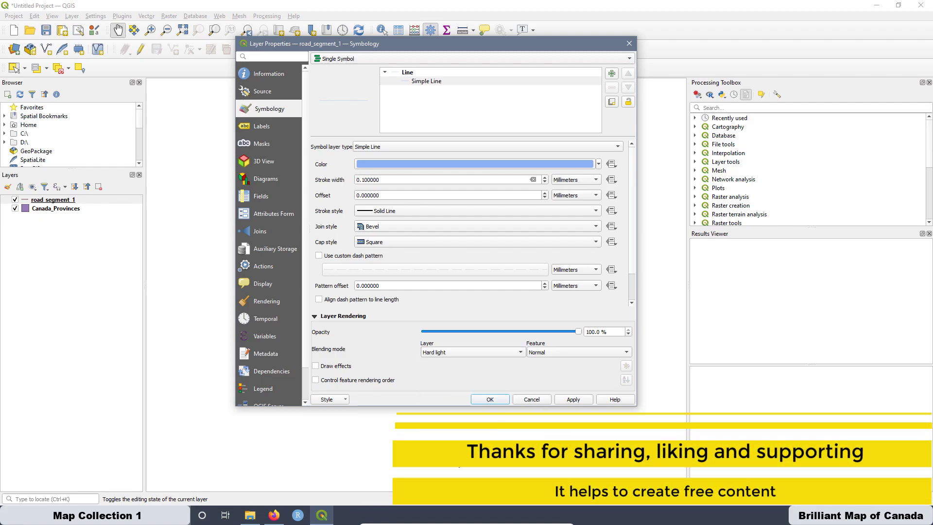
pyautogui.click(544, 357)
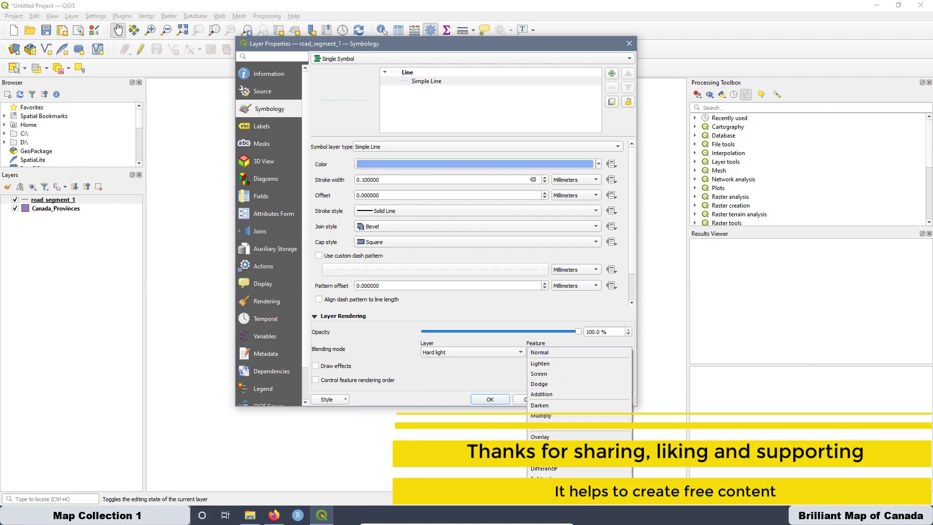
pyautogui.click(550, 431)
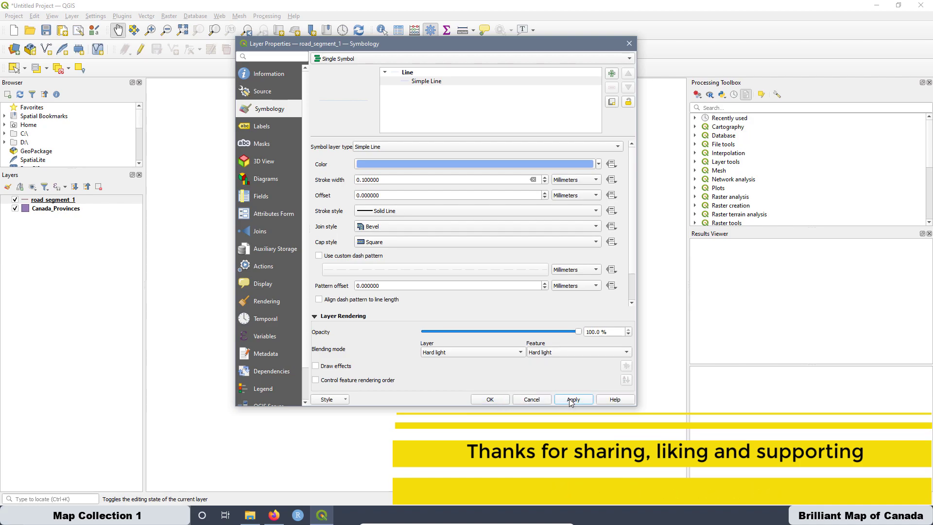
pyautogui.click(496, 400)
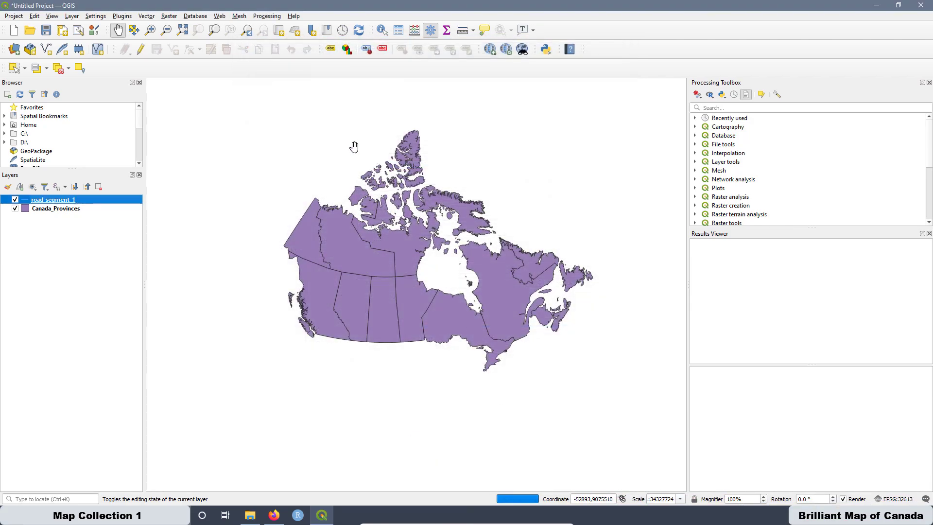
# Step: Set the Canada_Provinces simple fill colour to dark navy #060022
pyautogui.rightClick(69, 210)
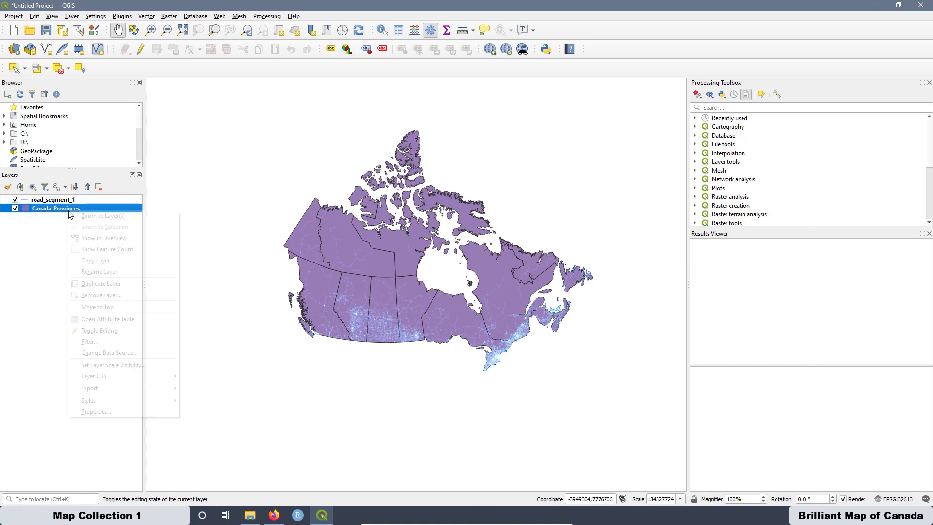
pyautogui.click(100, 412)
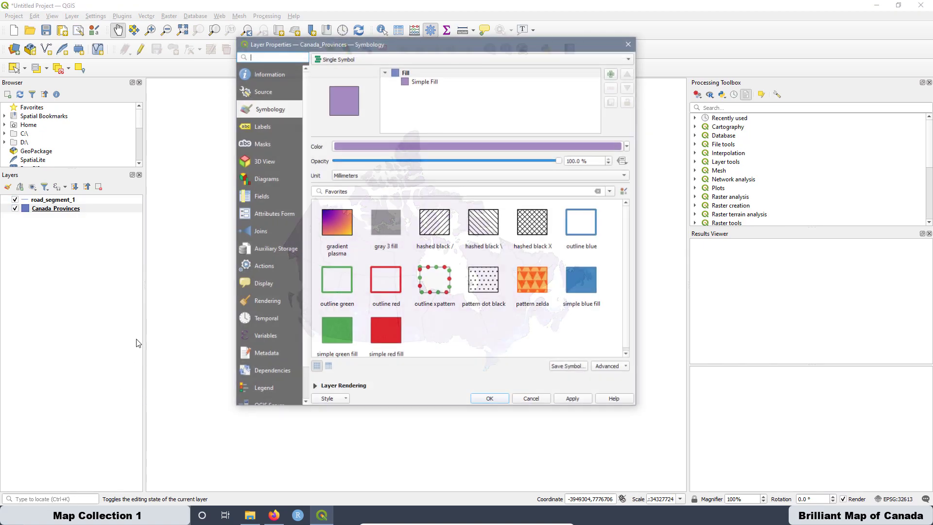
pyautogui.click(427, 82)
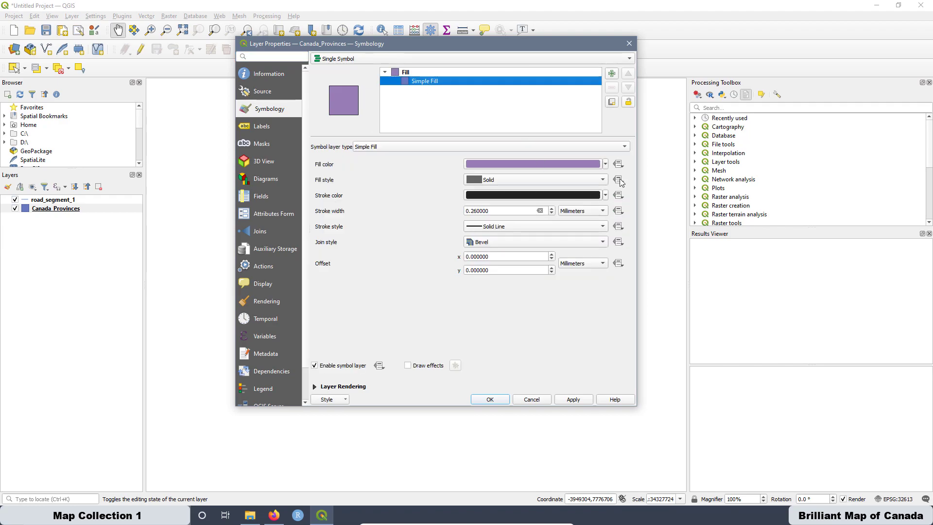
pyautogui.click(606, 165)
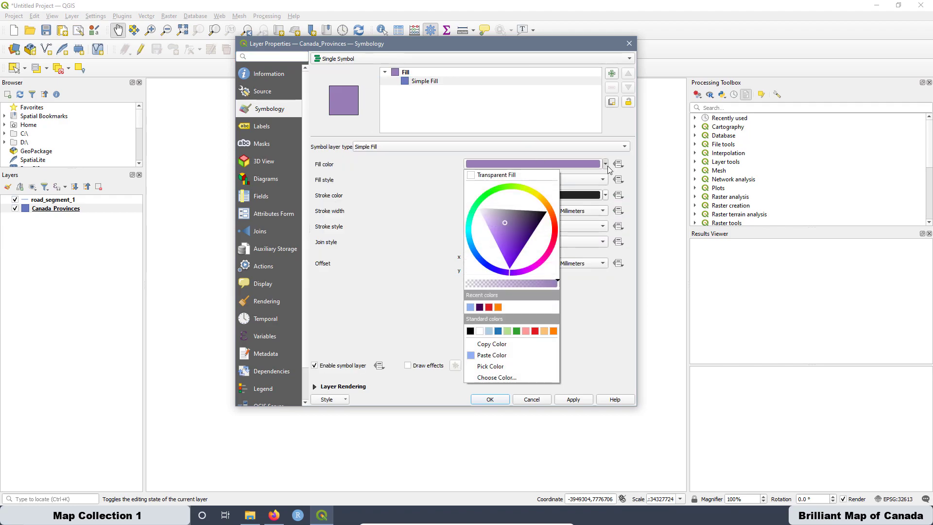
pyautogui.click(498, 378)
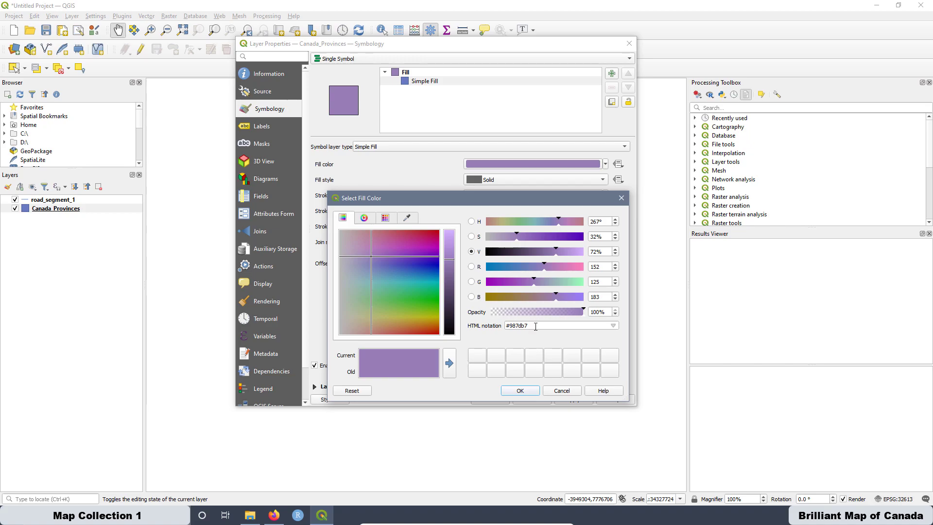
pyautogui.moveTo(531, 328); pyautogui.dragTo(505, 326)
pyautogui.rightClick(512, 325)
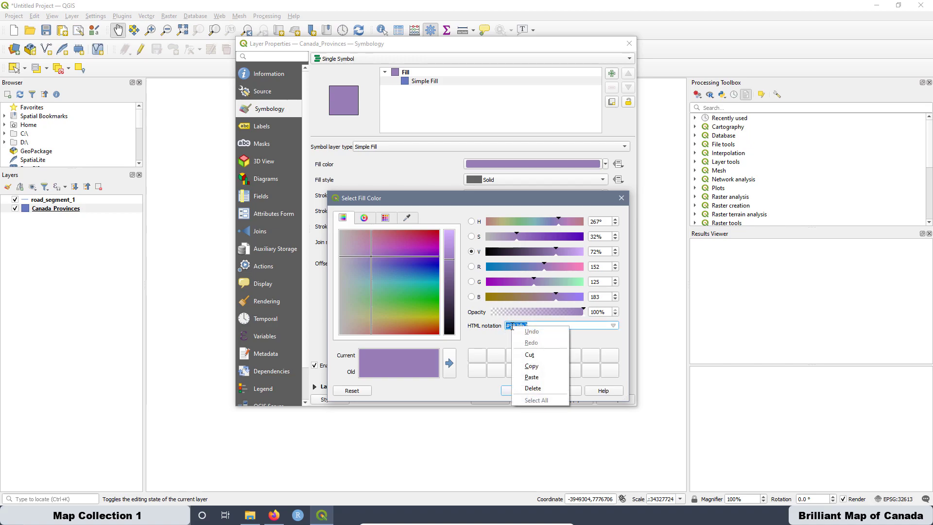
pyautogui.click(532, 379)
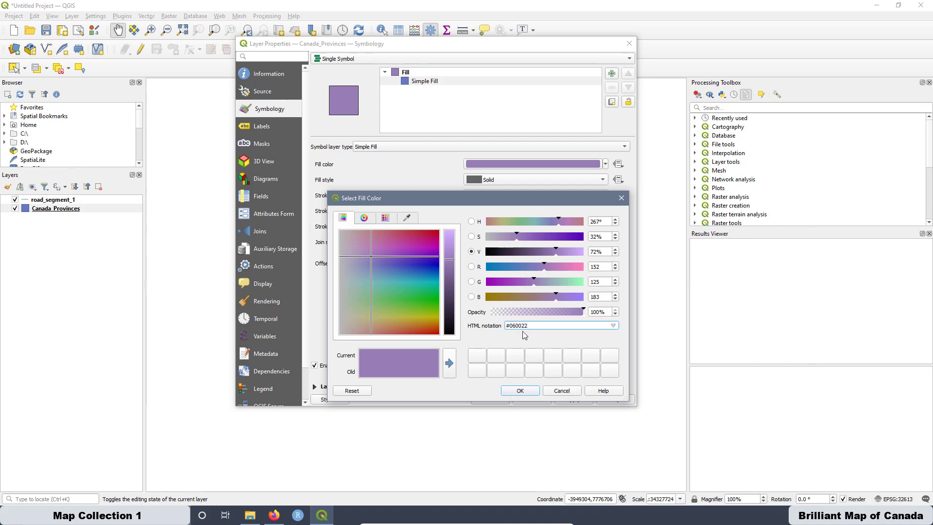
pyautogui.click(527, 390)
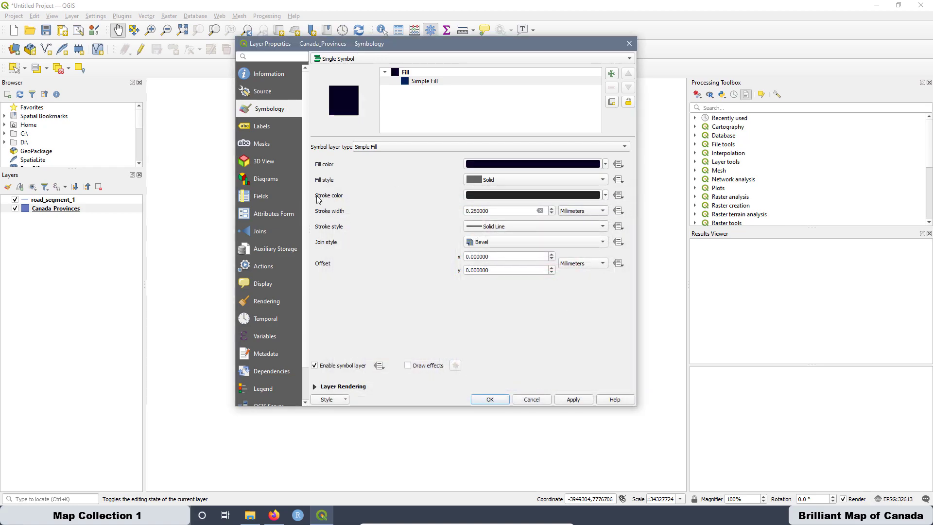
# Step: Set the province outline (stroke) colour to dark blue #292e4a
pyautogui.click(605, 194)
pyautogui.click(505, 409)
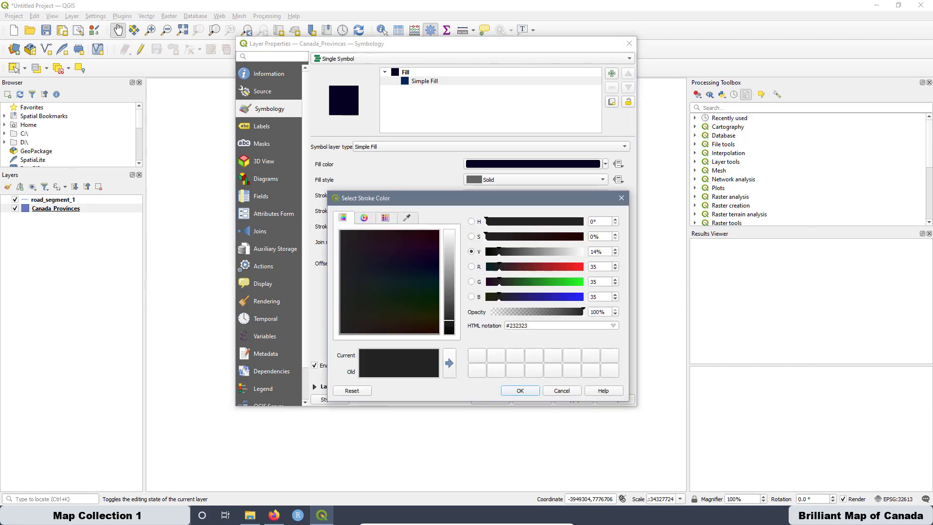
pyautogui.click(531, 325)
pyautogui.moveTo(507, 326)
pyautogui.mouseDown()
pyautogui.moveTo(530, 326)
pyautogui.moveTo(507, 322)
pyautogui.mouseUp()
pyautogui.click(534, 325)
pyautogui.rightClick(515, 327)
pyautogui.click(537, 379)
pyautogui.click(525, 393)
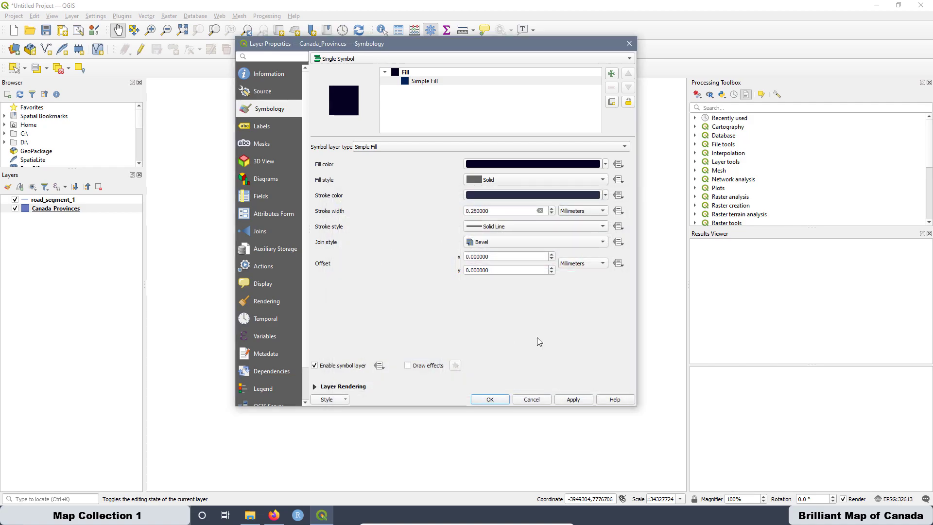
# Step: Apply the navy style, zoom into southern Canada, and review the 13-province attribute table
pyautogui.click(499, 403)
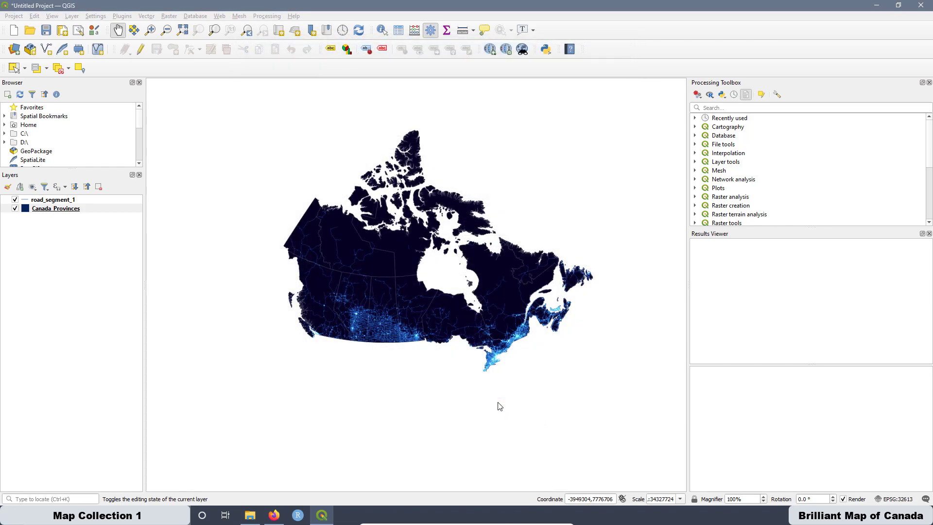
pyautogui.scroll(1, 386, 329)
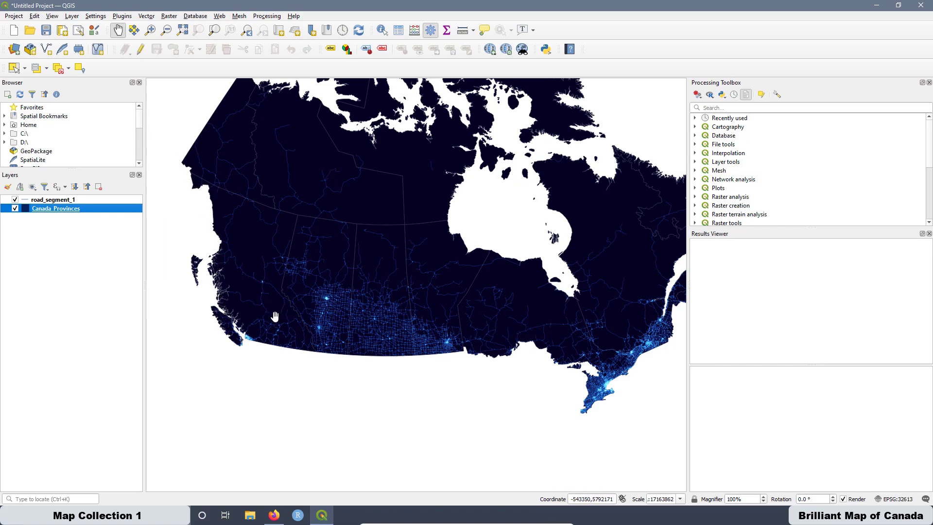
pyautogui.rightClick(52, 214)
pyautogui.click(78, 322)
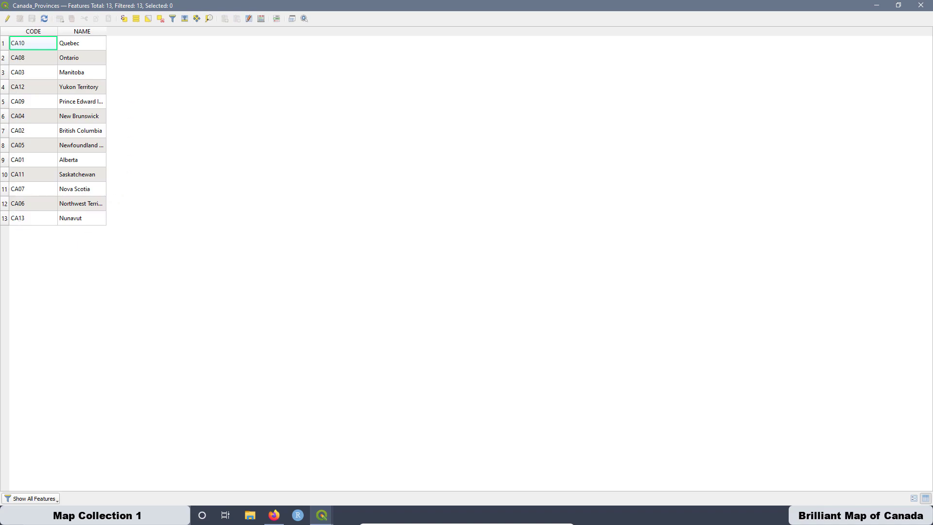
pyautogui.click(921, 5)
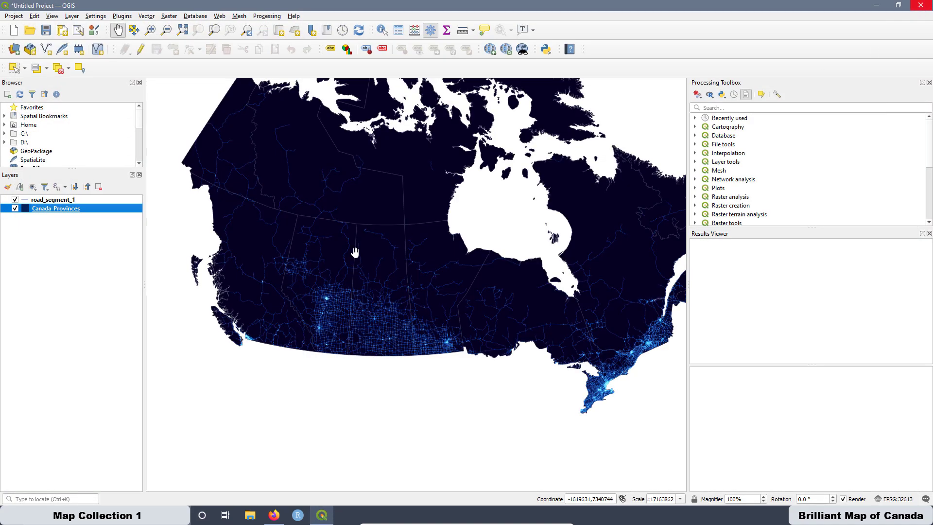
# Step: Run Dissolve on the provinces, writing the merged outline to the shapefile Diss.shp
pyautogui.click(142, 16)
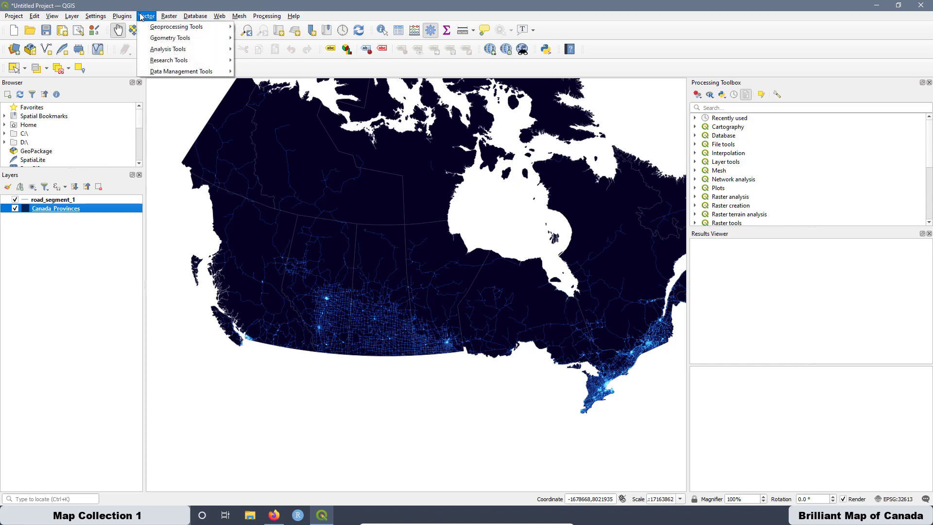
pyautogui.moveTo(152, 28)
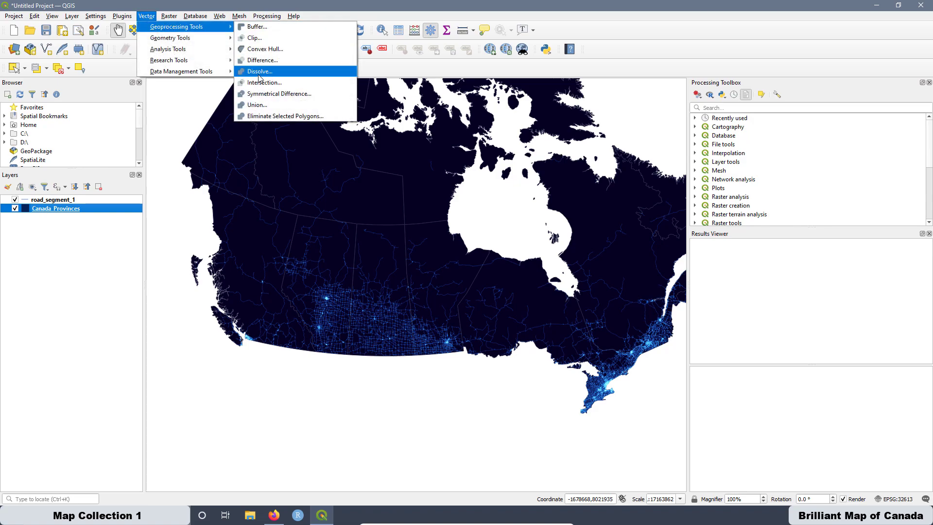
pyautogui.click(258, 73)
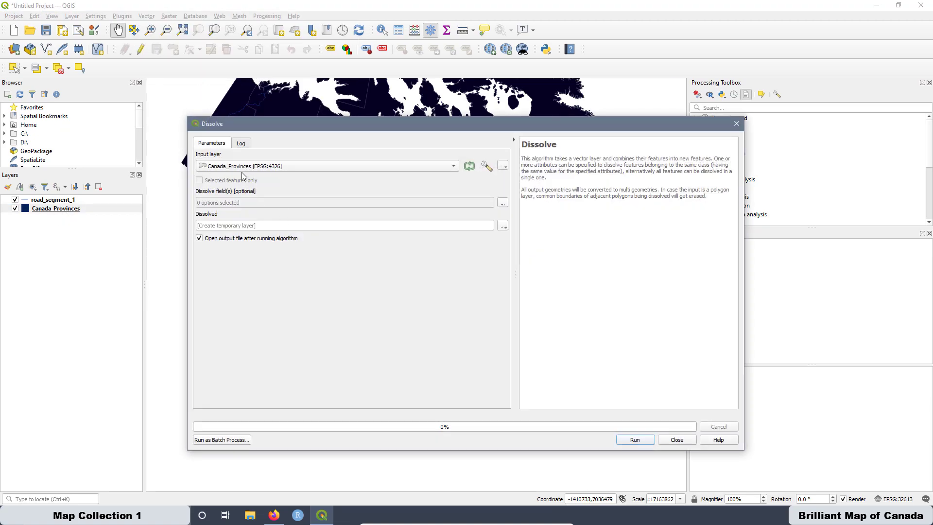
pyautogui.click(503, 226)
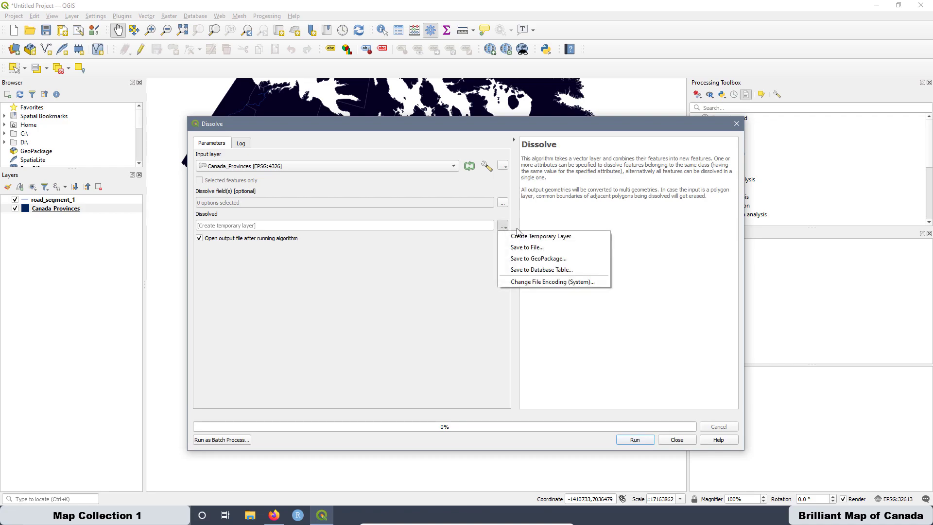
pyautogui.click(529, 245)
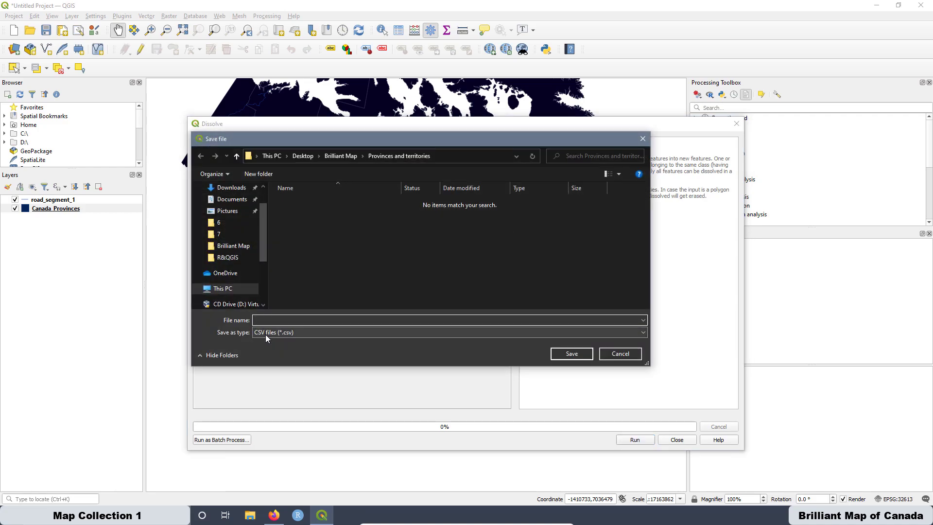
pyautogui.click(270, 332)
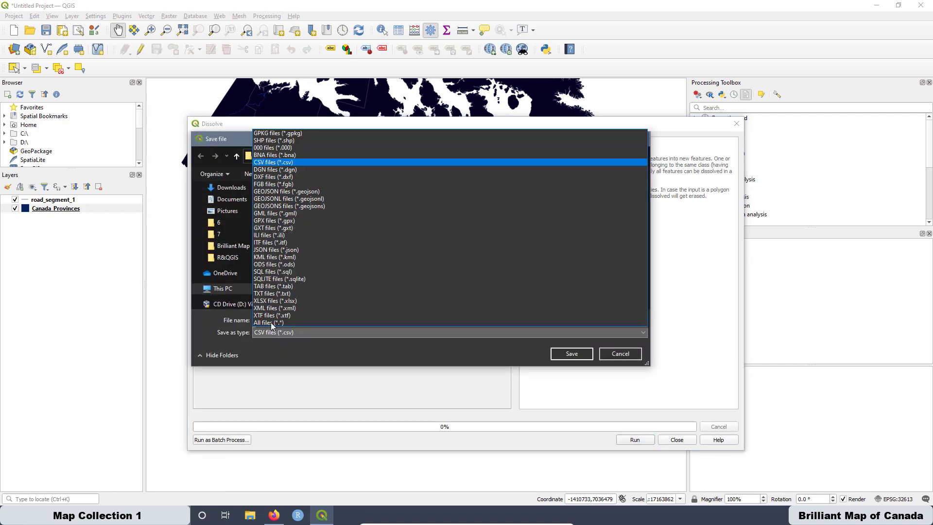
pyautogui.click(272, 141)
pyautogui.click(264, 320)
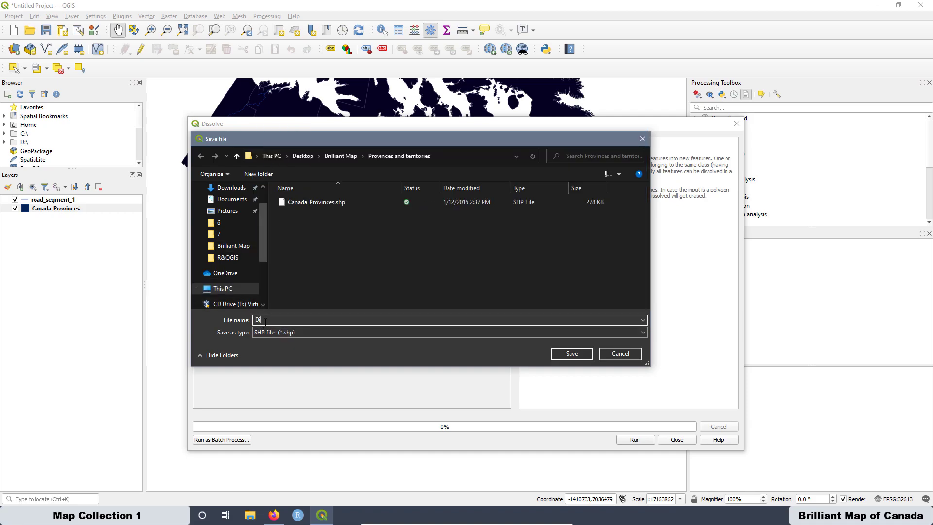
pyautogui.write('Diss')
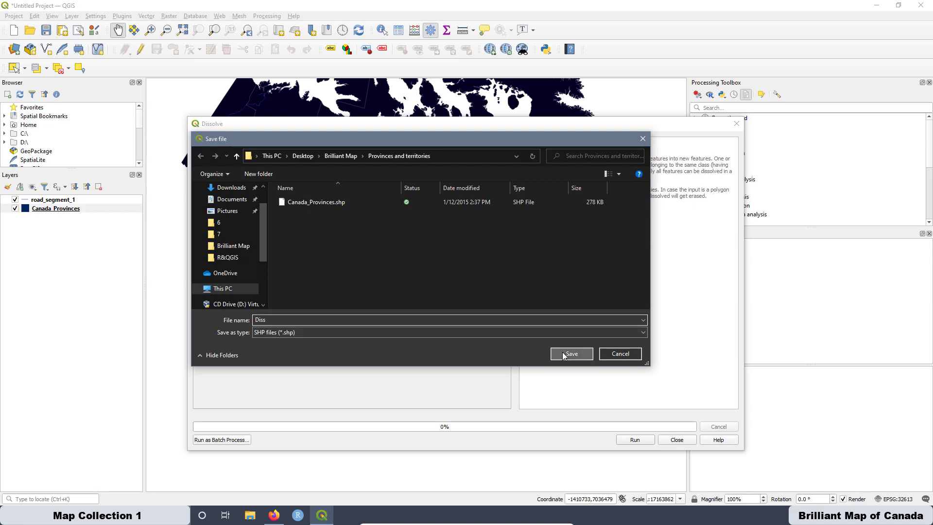
pyautogui.click(567, 354)
pyautogui.click(641, 441)
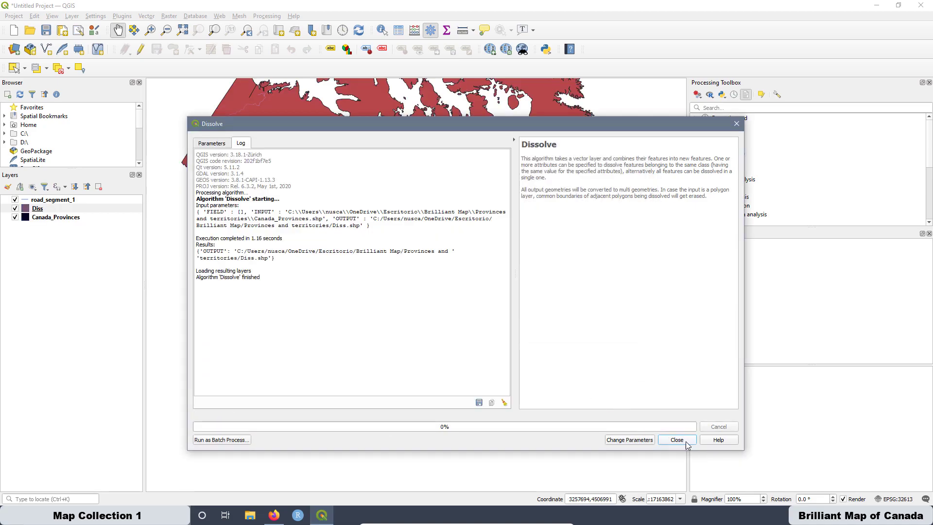
pyautogui.click(686, 441)
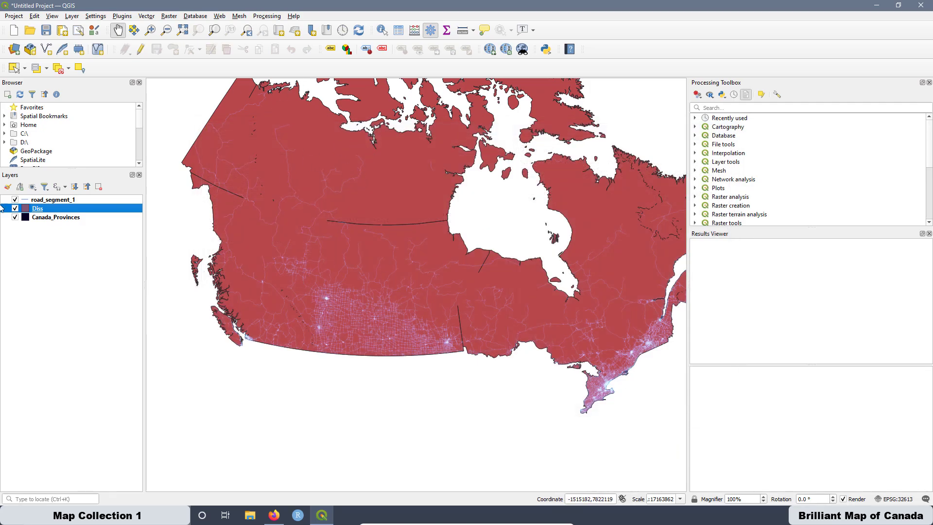
# Step: Check the Diss attribute table, then move Diss to the bottom of the Layers panel
pyautogui.rightClick(42, 210)
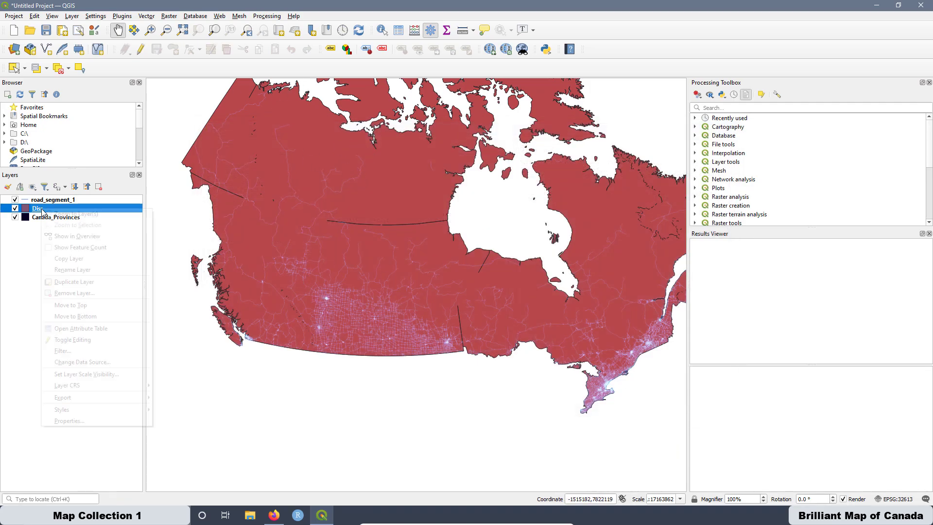
pyautogui.click(81, 328)
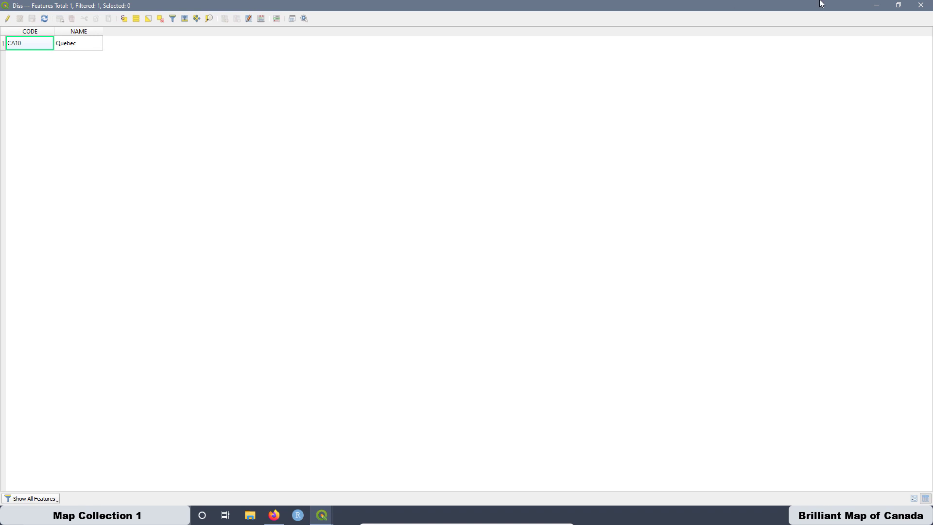
pyautogui.click(921, 6)
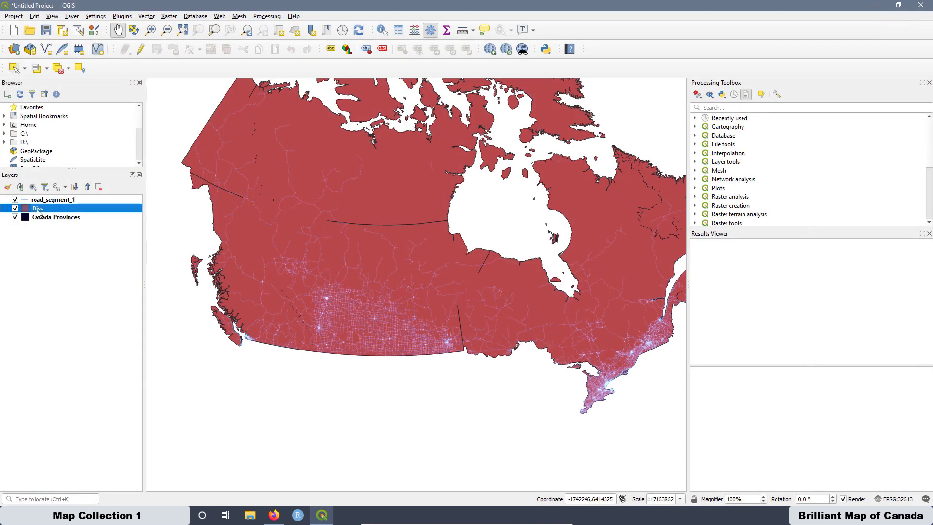
pyautogui.moveTo(39, 209); pyautogui.dragTo(20, 222)
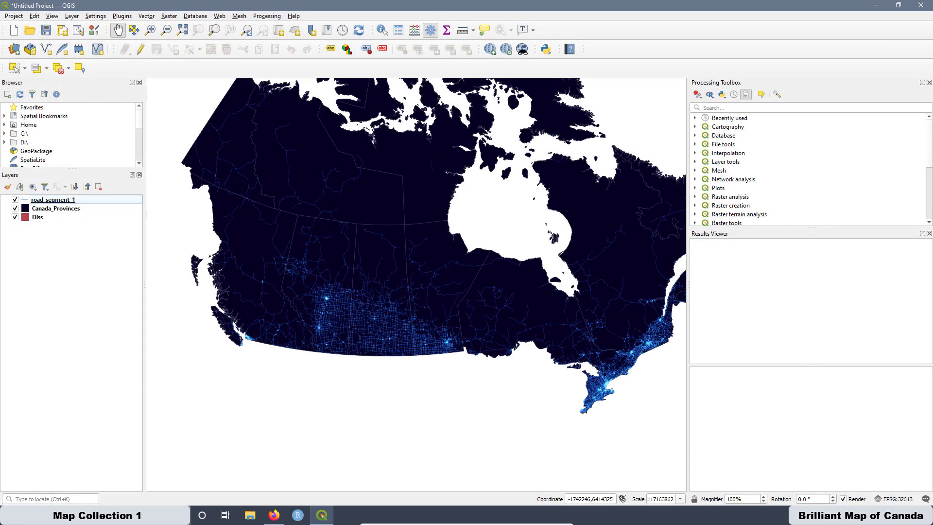
pyautogui.rightClick(42, 222)
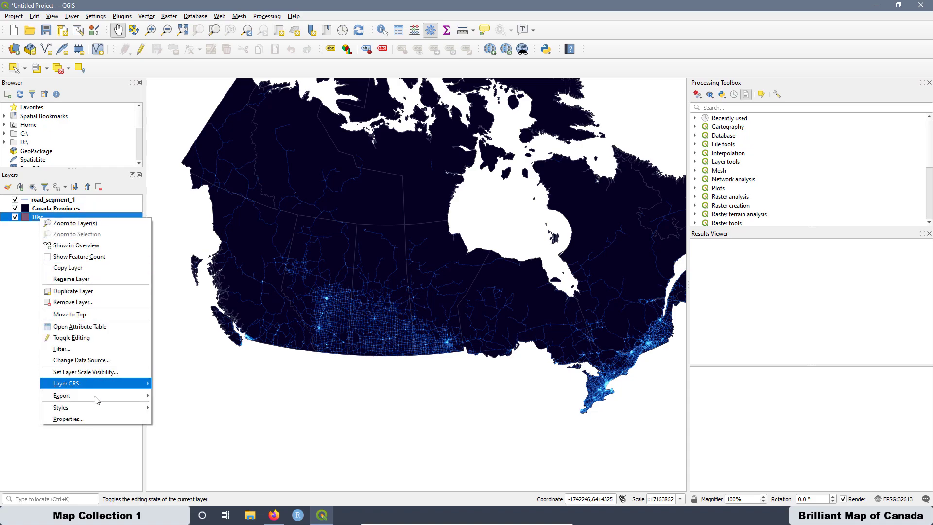
# Step: Change the Diss layer's simple fill colour from red to black
pyautogui.click(92, 419)
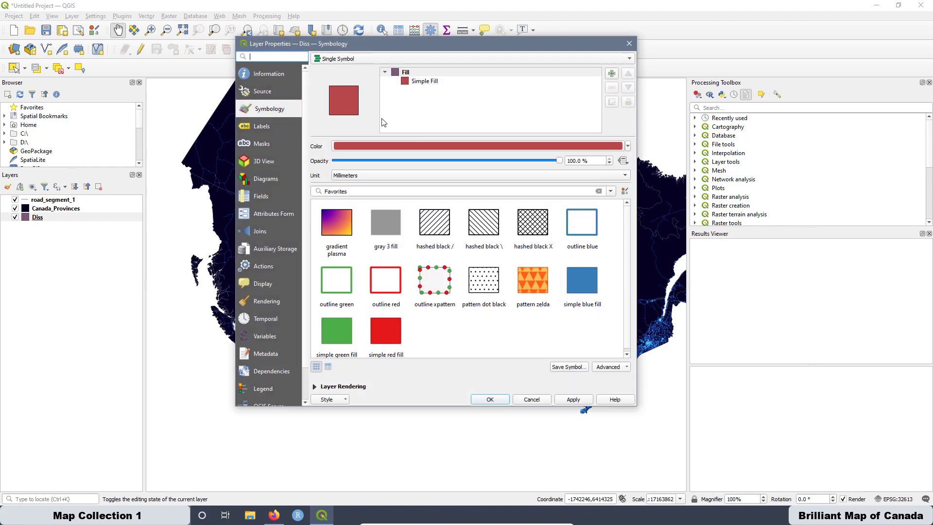
pyautogui.click(410, 81)
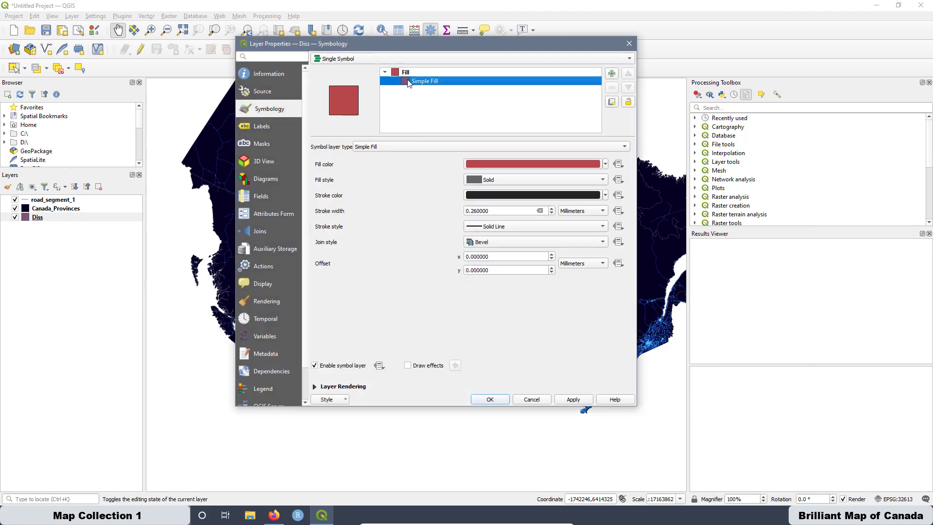
pyautogui.click(606, 163)
pyautogui.moveTo(518, 230); pyautogui.dragTo(444, 156)
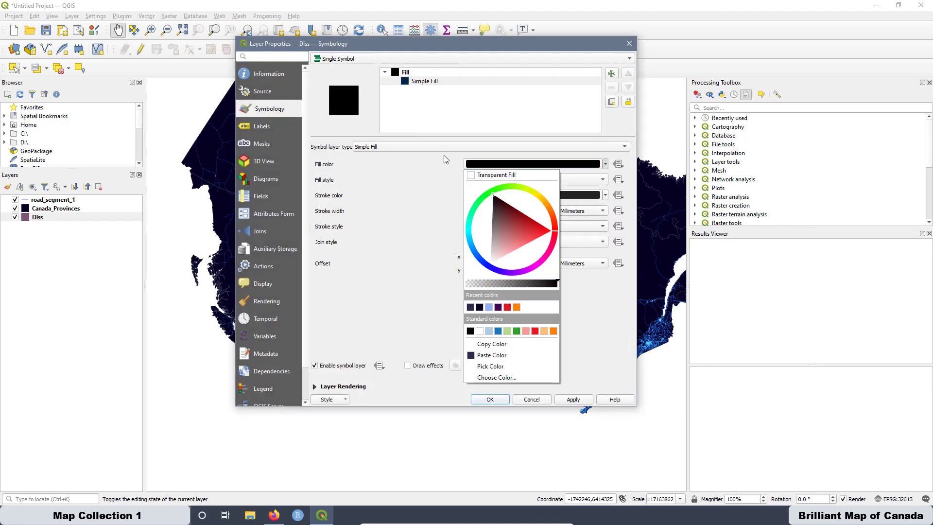
pyautogui.click(588, 356)
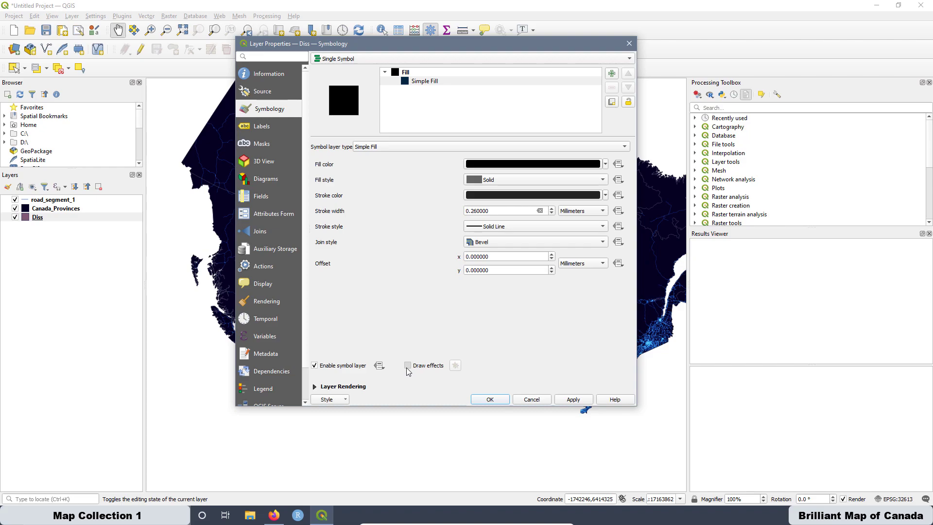
# Step: Enable draw effects and set the Source effect blending to Hard light
pyautogui.click(455, 366)
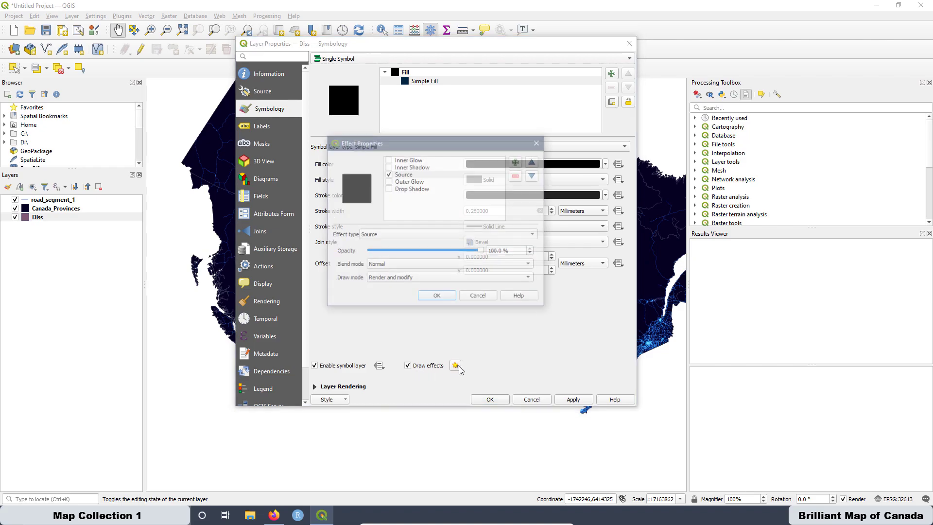
pyautogui.click(410, 175)
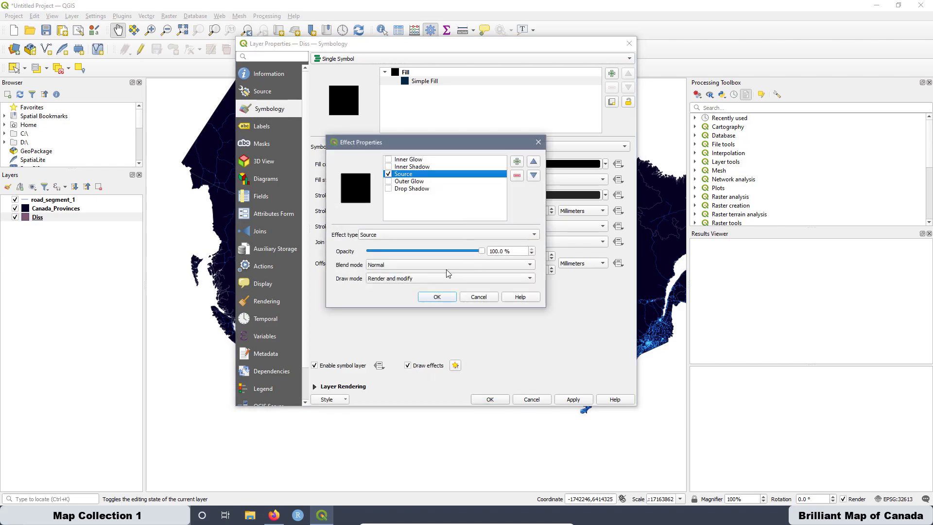
pyautogui.click(408, 265)
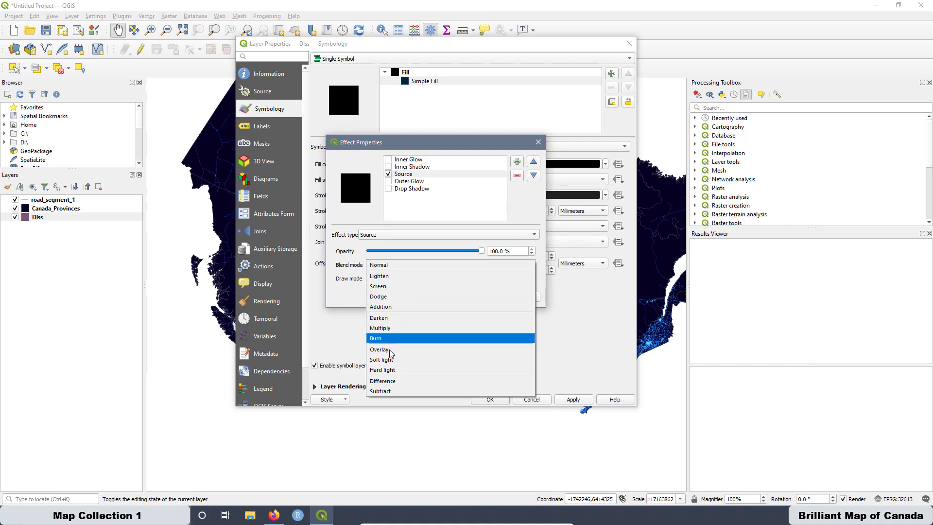
pyautogui.click(382, 371)
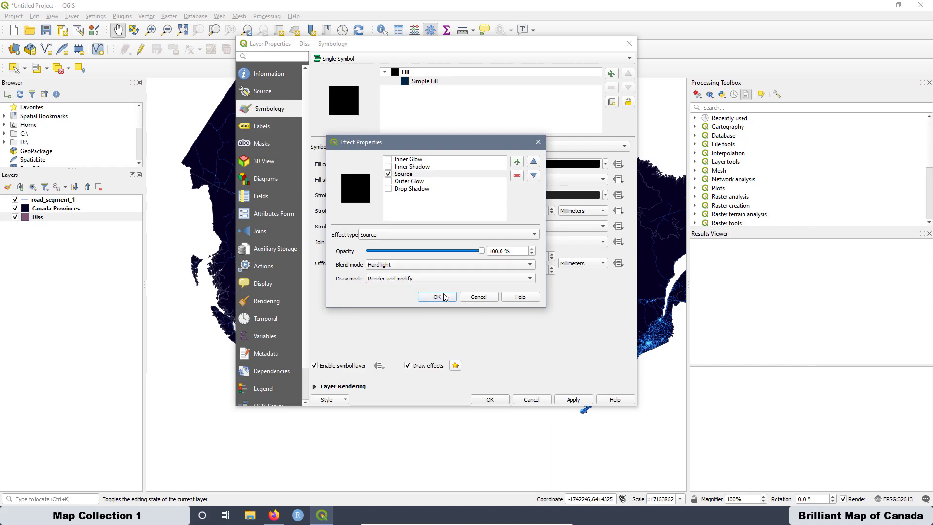
# Step: Turn on Outer Glow with spread 1 and blur radius 1
pyautogui.click(389, 182)
pyautogui.click(404, 181)
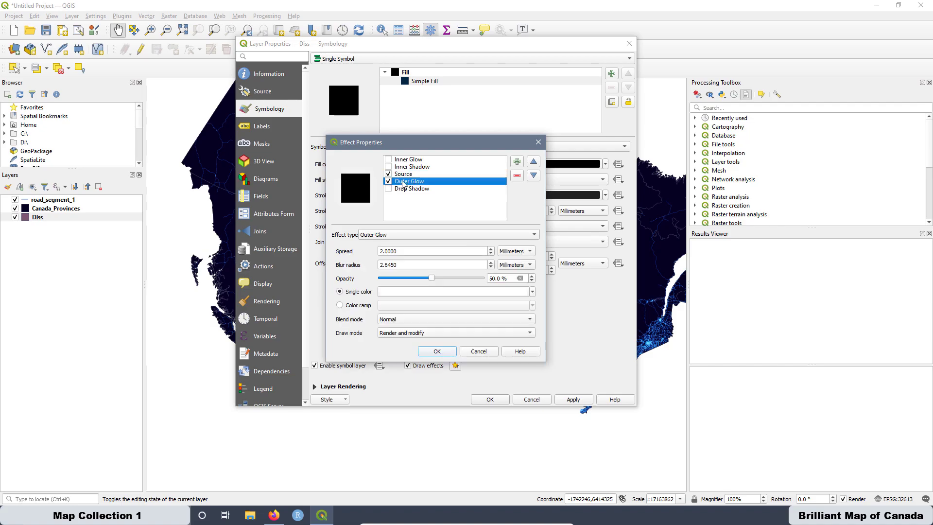
pyautogui.moveTo(406, 253); pyautogui.dragTo(370, 265)
pyautogui.write('11')
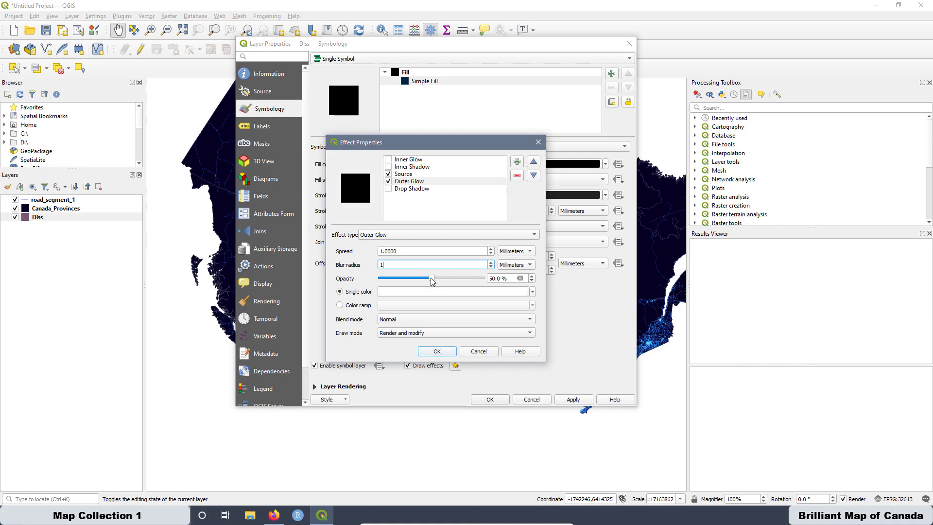
pyautogui.click(432, 280)
# Step: Make the glow colour #bddfff with Hard light blending and apply the style
pyautogui.click(533, 292)
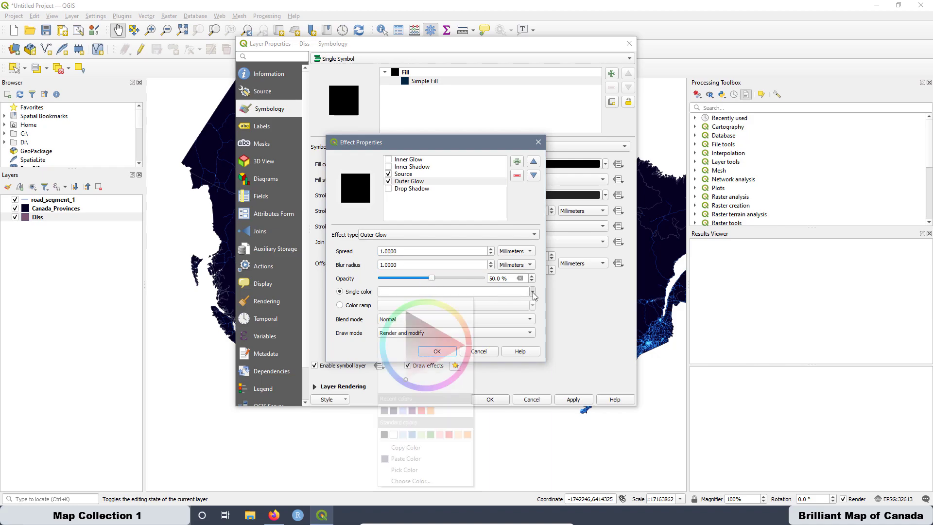
pyautogui.click(410, 481)
pyautogui.moveTo(529, 310); pyautogui.dragTo(492, 313)
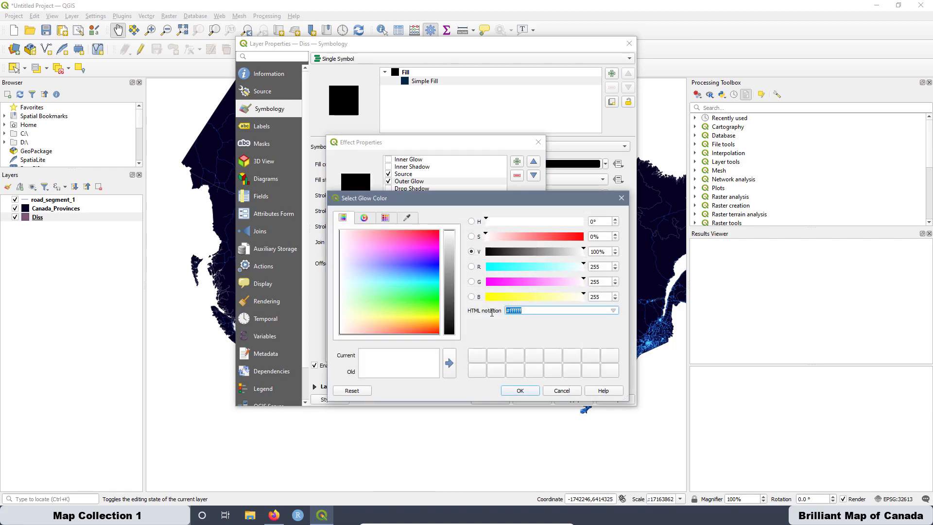
pyautogui.write('#bddfff')
pyautogui.click(528, 392)
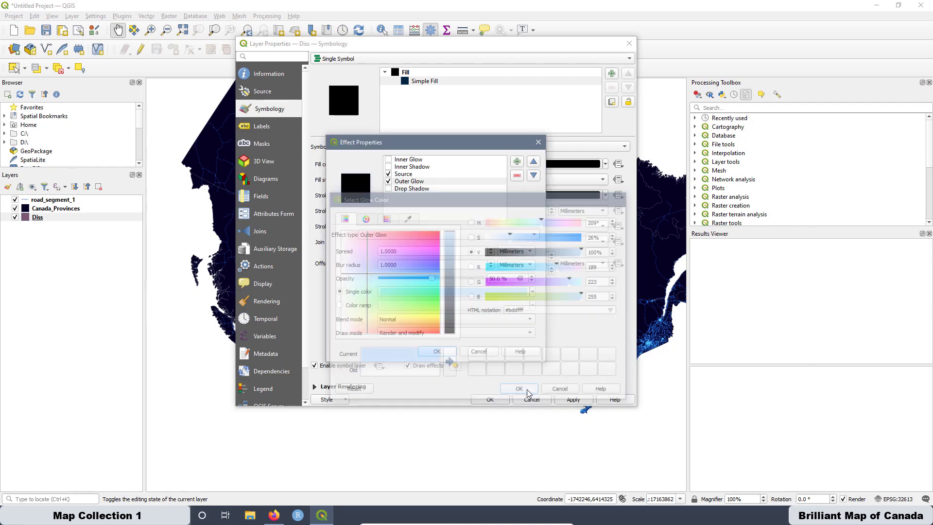
pyautogui.click(415, 325)
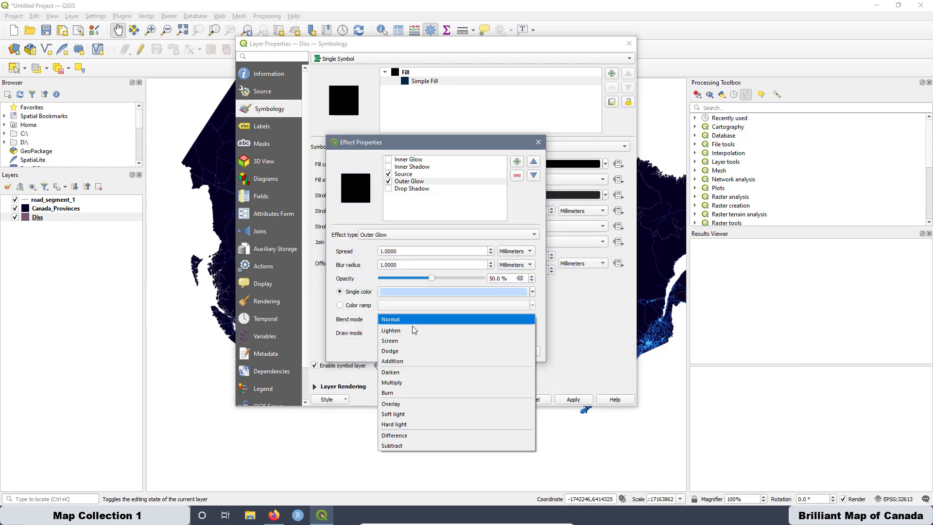
pyautogui.click(397, 425)
pyautogui.click(437, 351)
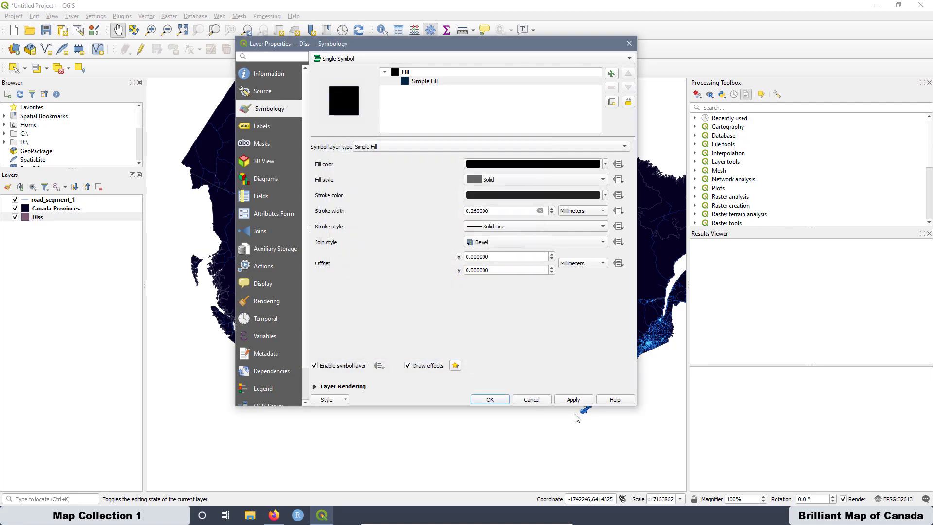
pyautogui.click(573, 400)
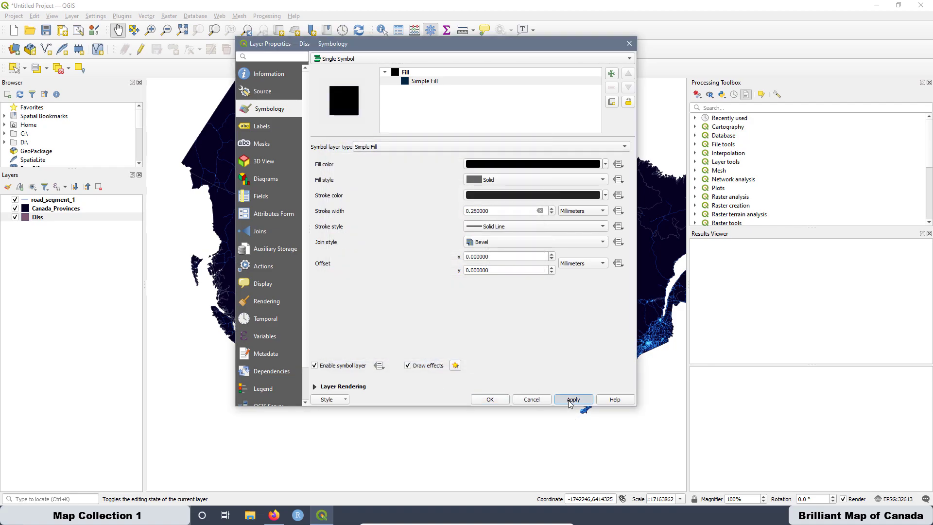
pyautogui.click(492, 400)
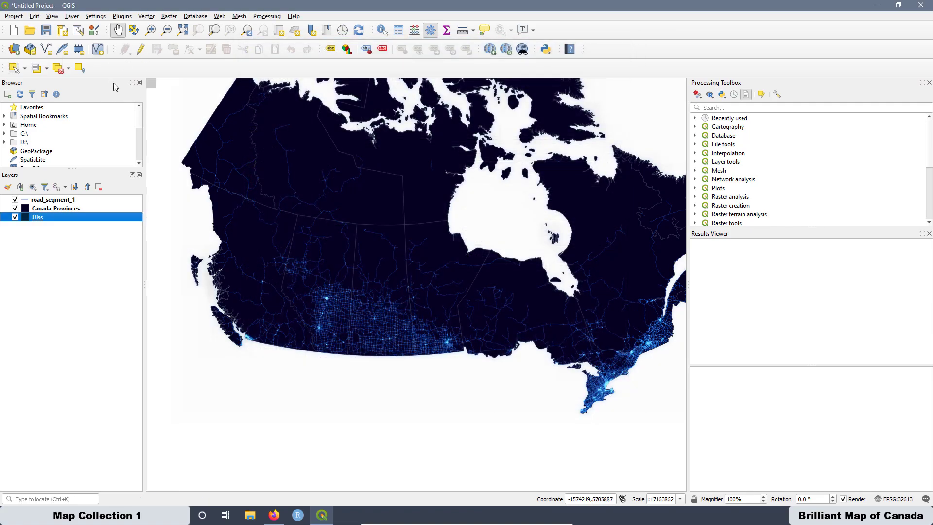
# Step: Create a new print layout titled 1
pyautogui.click(62, 31)
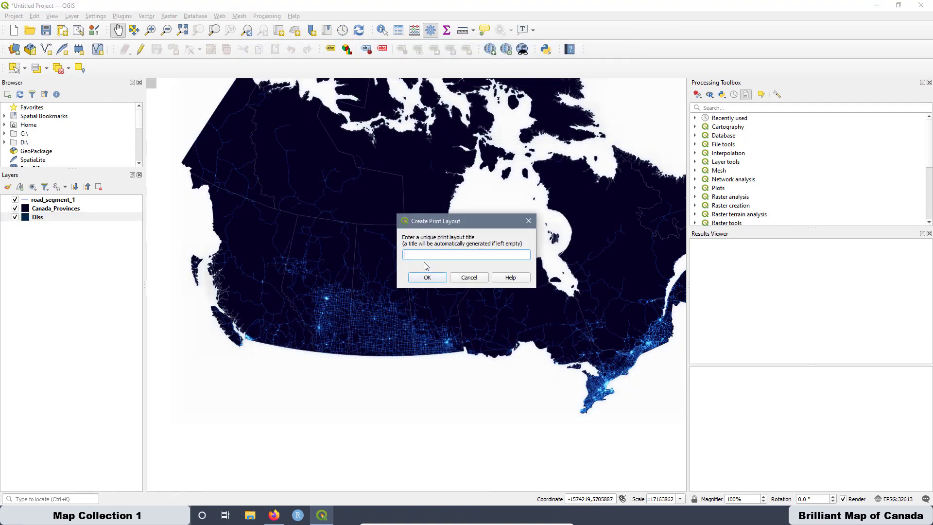
pyautogui.write('1')
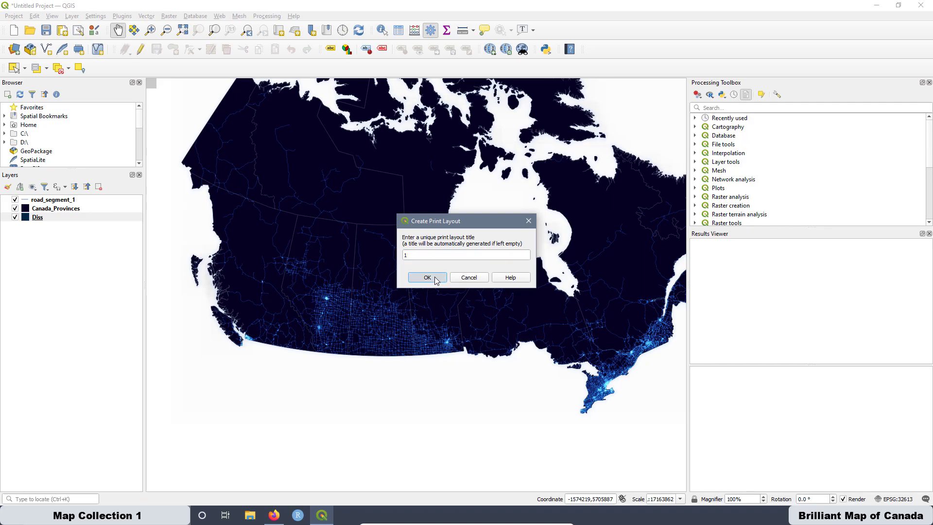
pyautogui.click(427, 277)
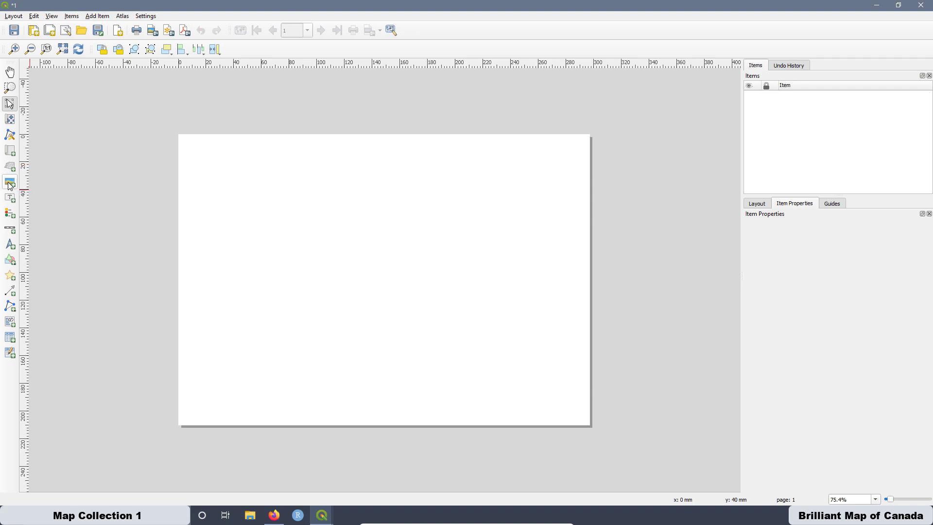
# Step: Draw a map frame on the page and show the A4 landscape 297 × 210 page settings
pyautogui.click(10, 151)
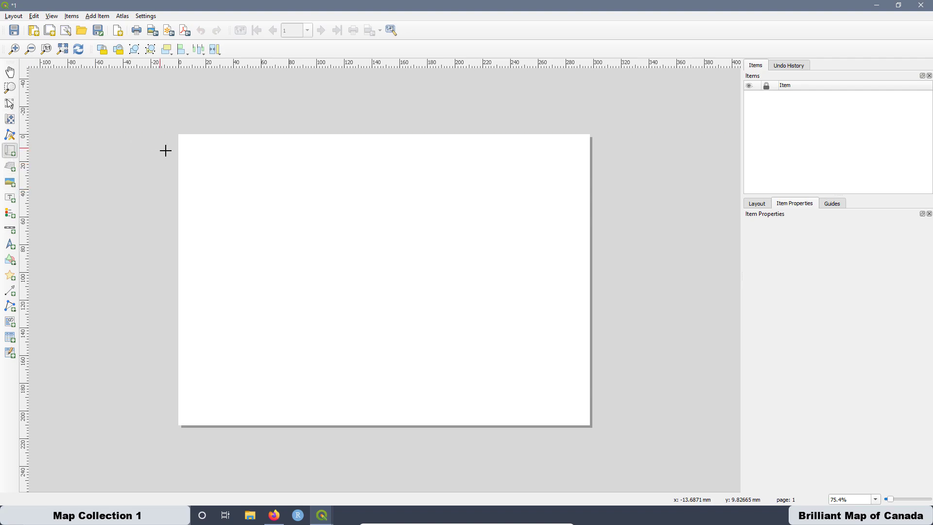
pyautogui.moveTo(179, 135); pyautogui.dragTo(432, 292)
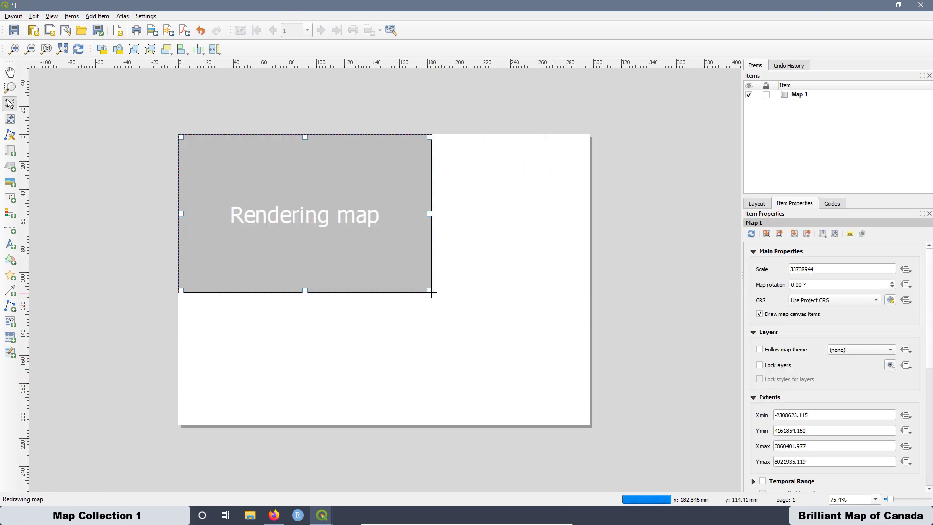
pyautogui.click(515, 277)
pyautogui.rightClick(525, 267)
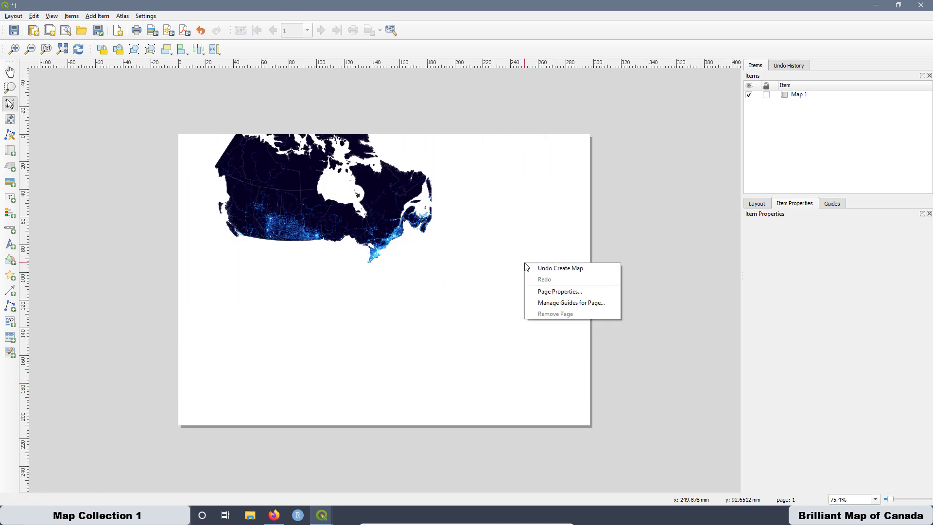
pyautogui.click(552, 292)
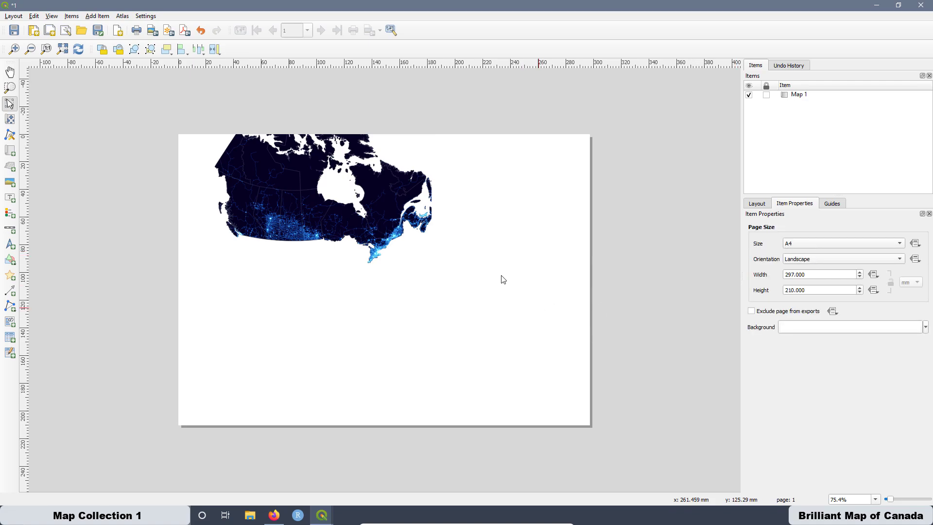
# Step: Stretch the map frame to fill the page and shift Canada down and left within it
pyautogui.click(294, 196)
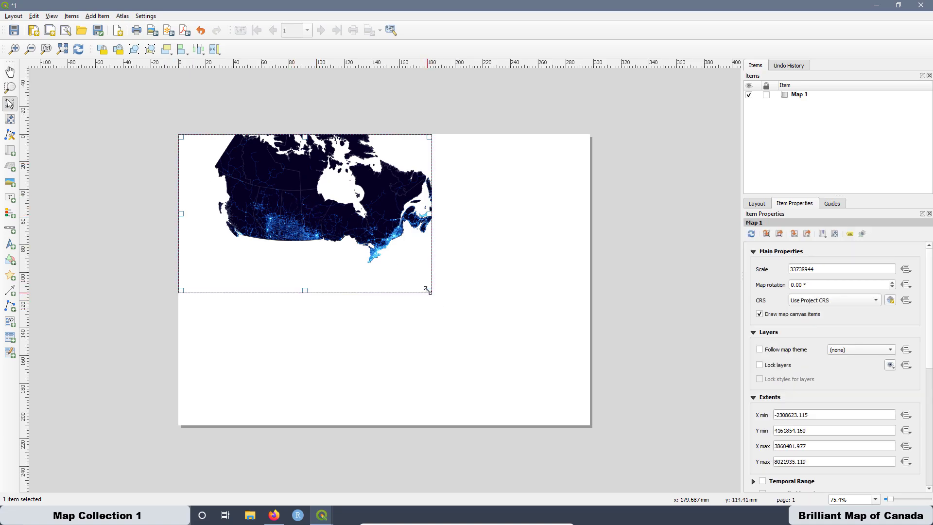
pyautogui.moveTo(429, 290); pyautogui.dragTo(587, 419)
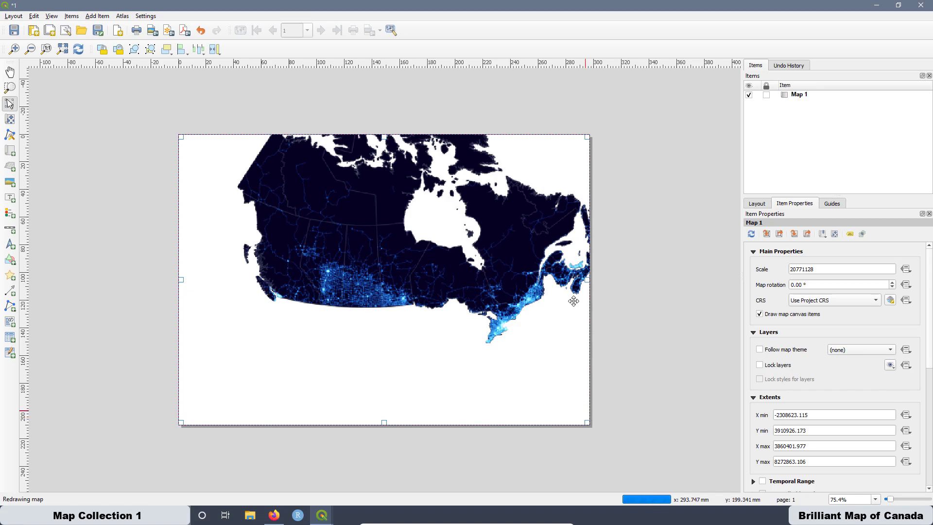
pyautogui.click(9, 119)
pyautogui.moveTo(313, 264); pyautogui.dragTo(301, 297)
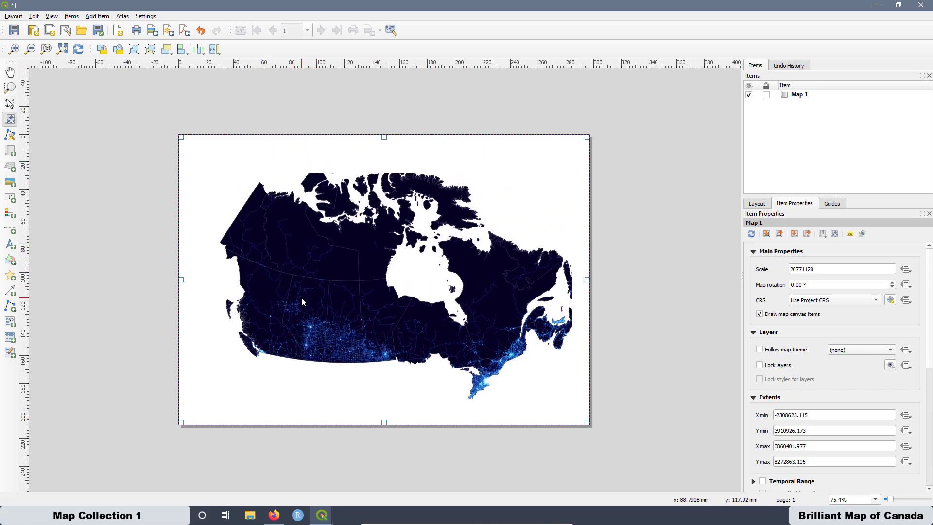
# Step: Set the map scale to 25000000 and nudge Canada to centre it in the frame
pyautogui.moveTo(818, 271); pyautogui.dragTo(790, 270)
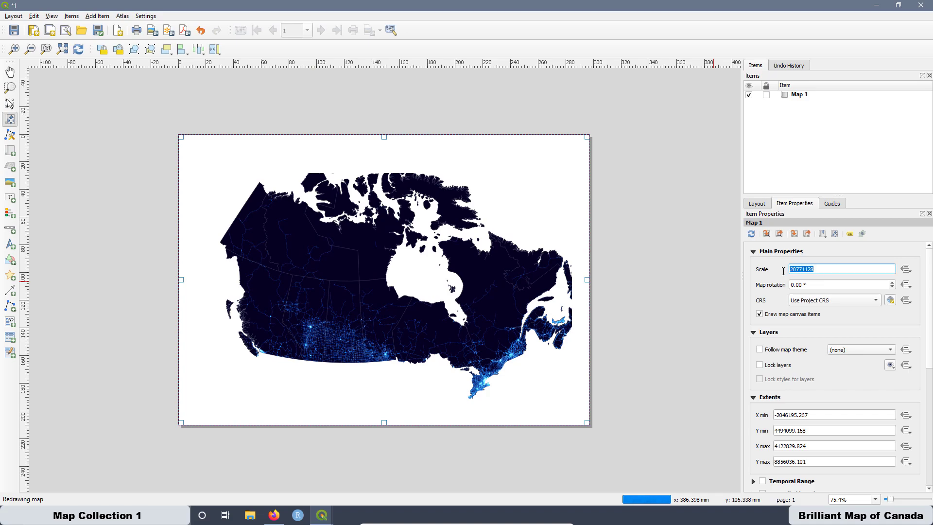
pyautogui.click(795, 269)
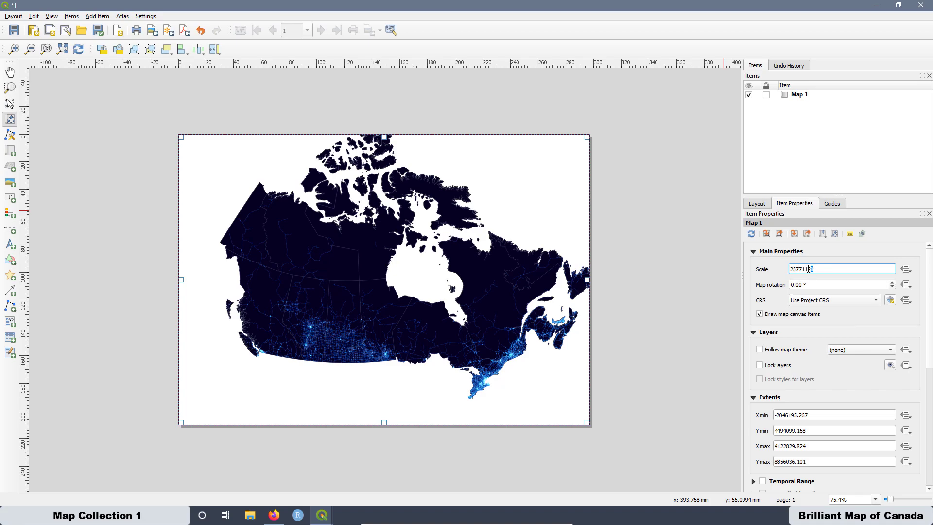
pyautogui.moveTo(809, 269); pyautogui.dragTo(798, 266)
pyautogui.write('000000')
pyautogui.press('Return')
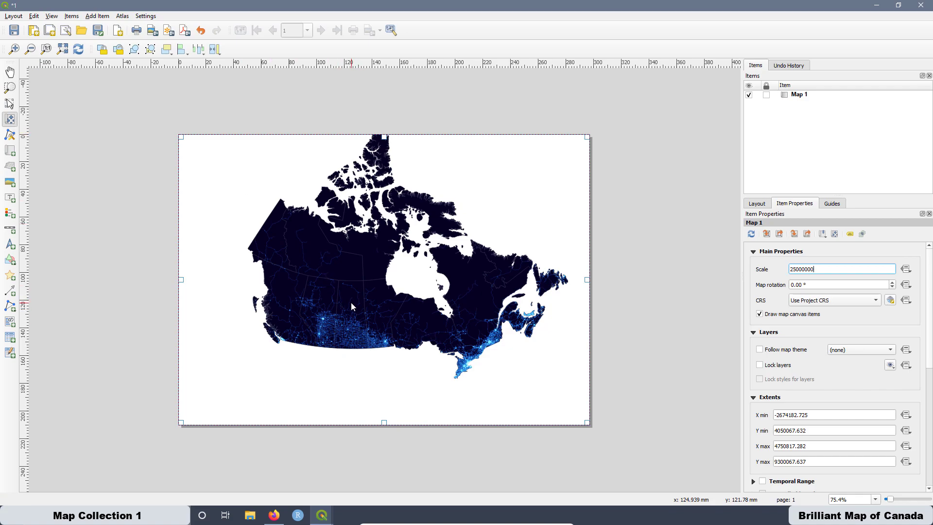
pyautogui.moveTo(351, 302); pyautogui.dragTo(348, 326)
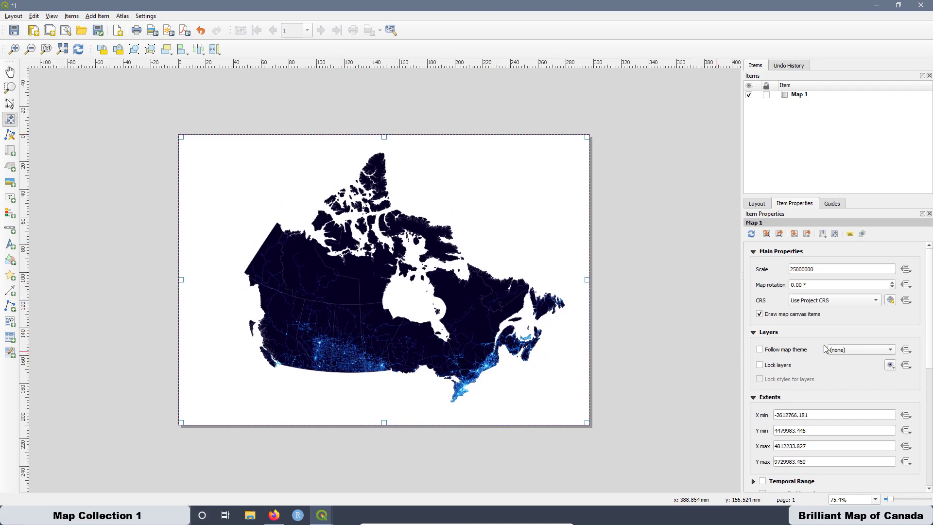
pyautogui.moveTo(930, 284); pyautogui.dragTo(931, 384)
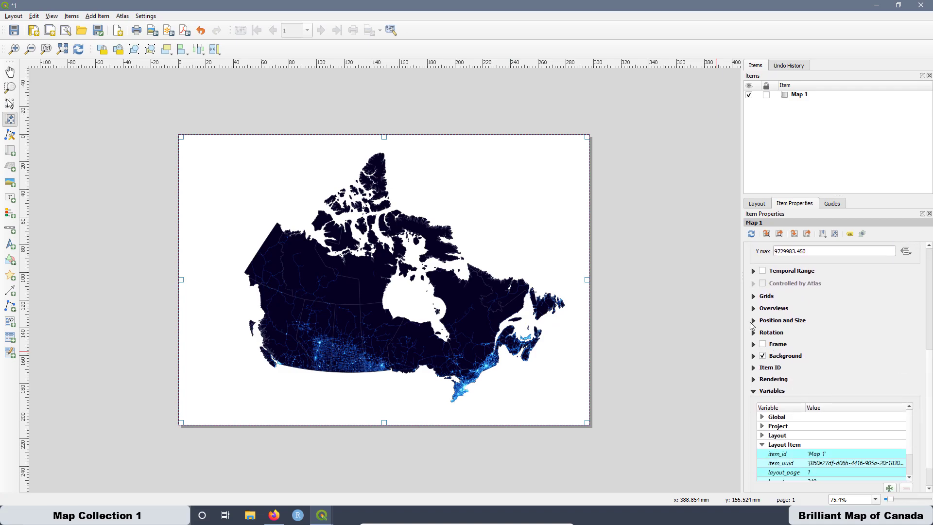
# Step: Set Map 1's background colour to a very dark brown-grey instead of white
pyautogui.click(754, 356)
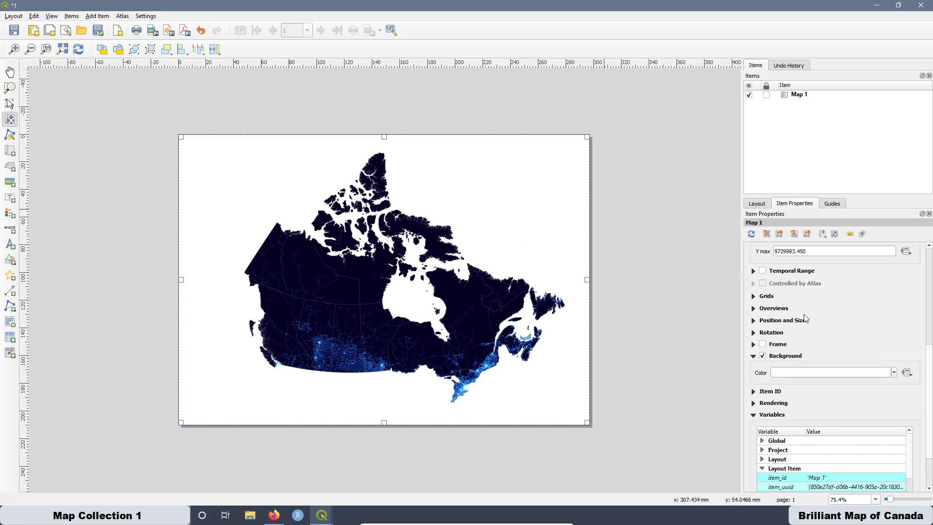
pyautogui.click(893, 373)
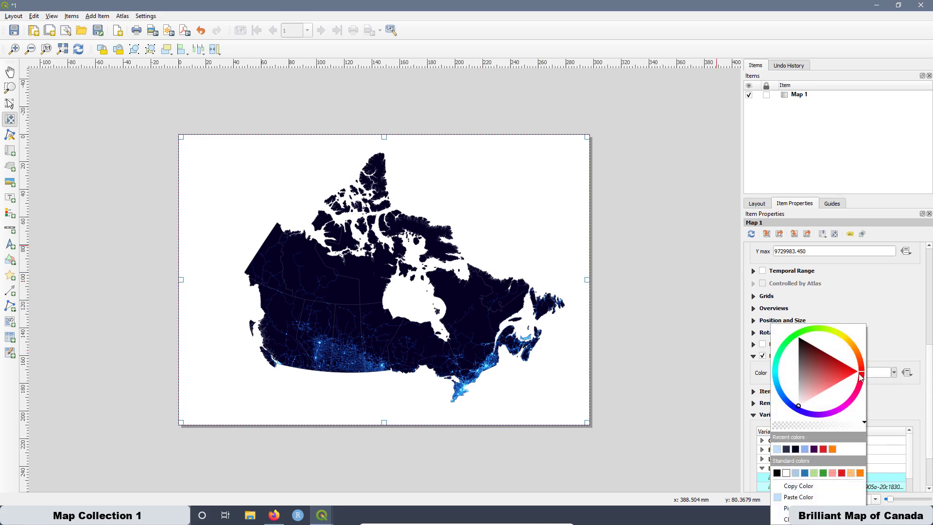
pyautogui.click(798, 367)
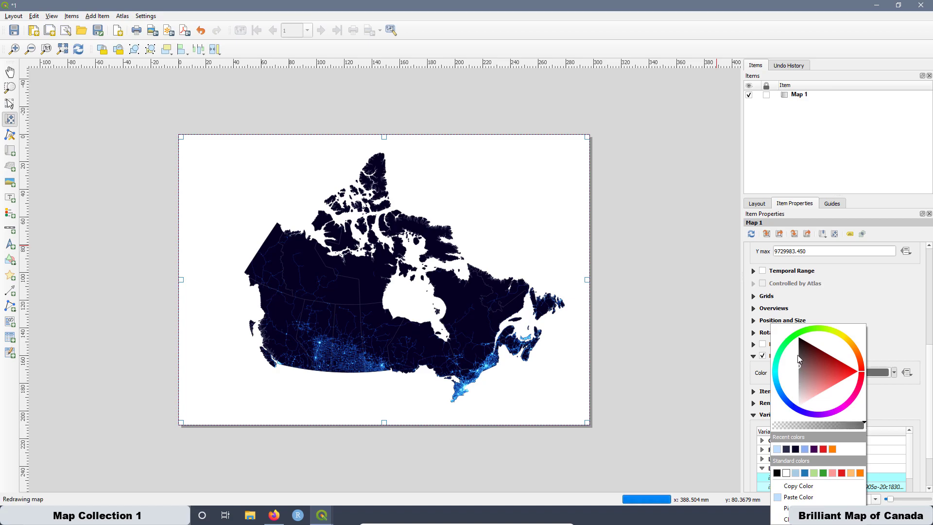
pyautogui.click(801, 349)
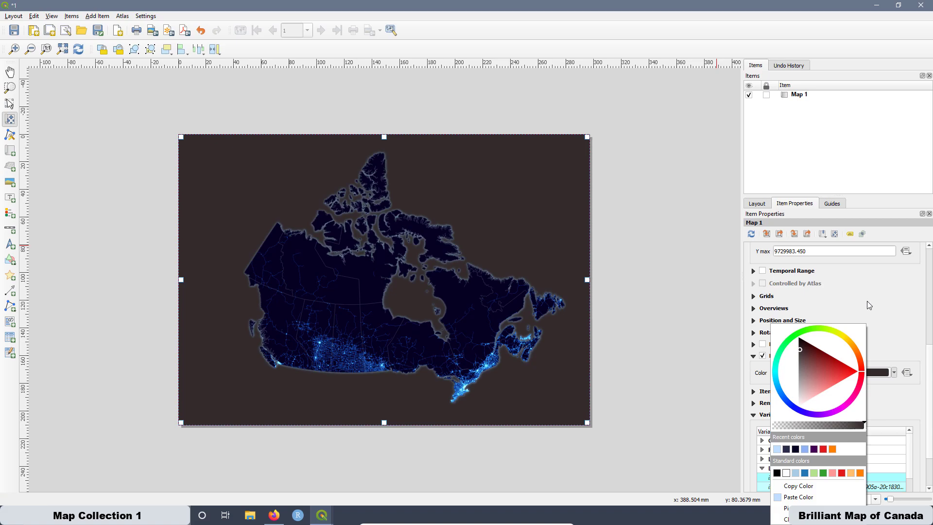
pyautogui.click(867, 301)
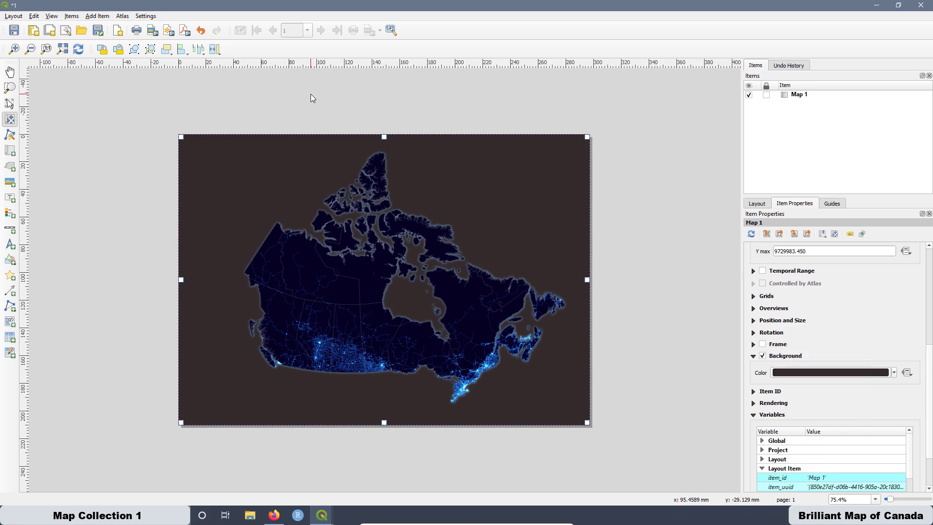
# Step: Export the layout as 1.png at 300 dpi into Brilliant Map and open the image
pyautogui.click(150, 32)
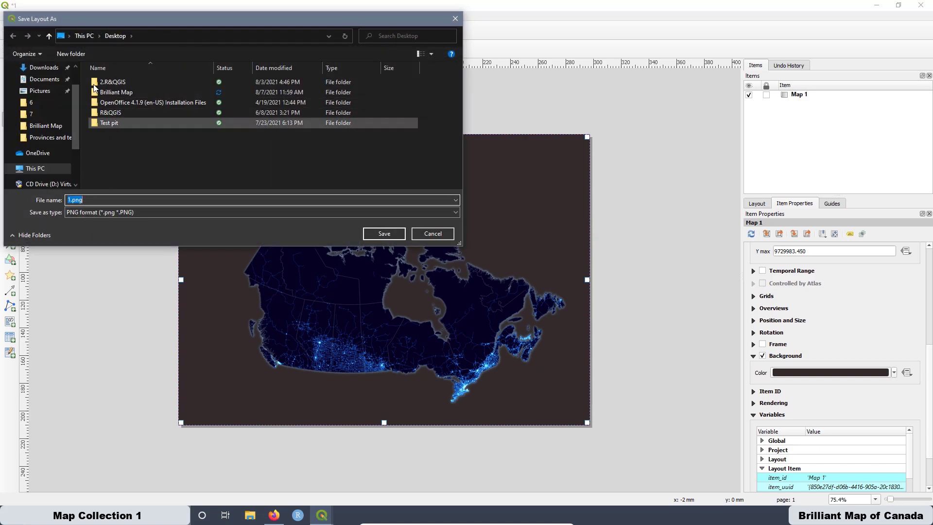
pyautogui.click(44, 127)
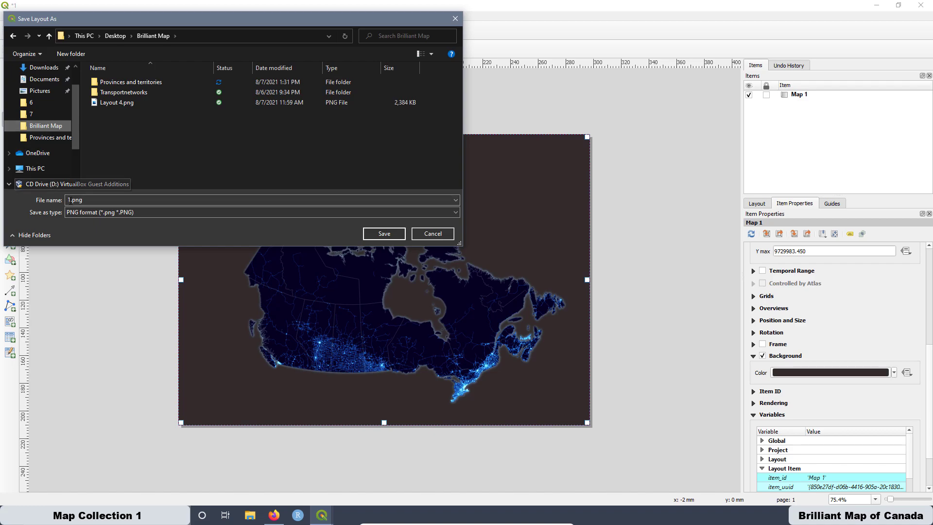
pyautogui.click(384, 234)
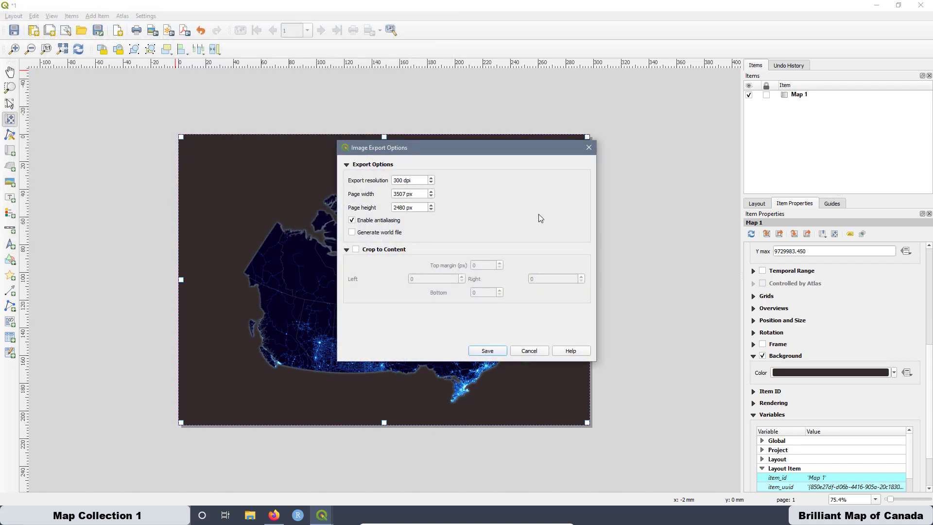
pyautogui.click(493, 351)
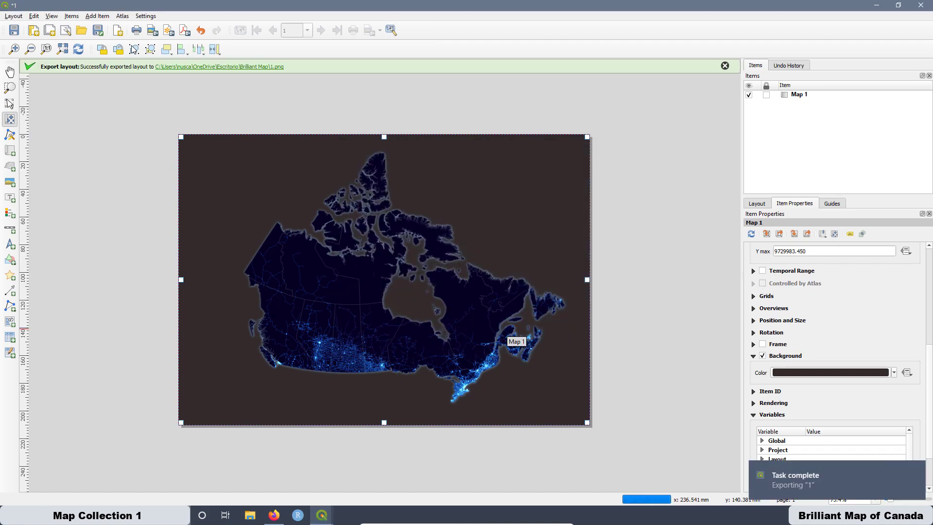
pyautogui.click(266, 68)
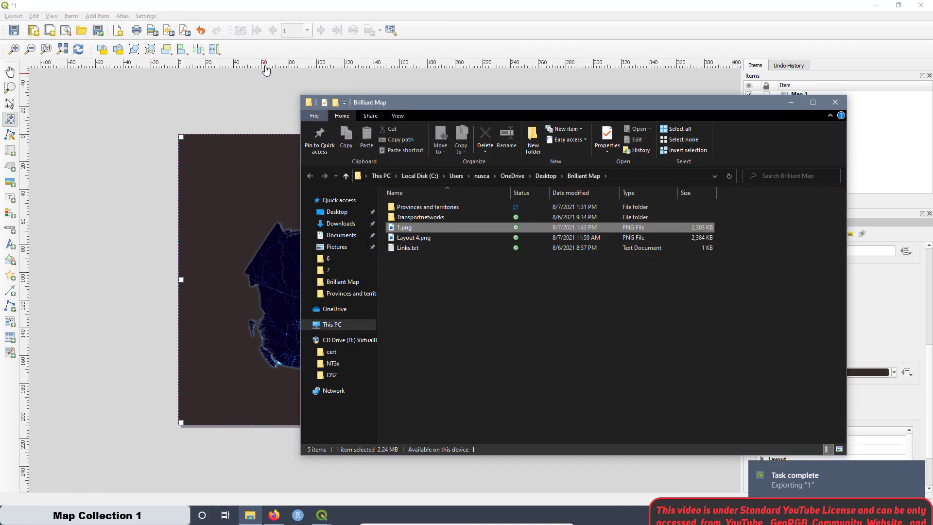
pyautogui.doubleClick(415, 226)
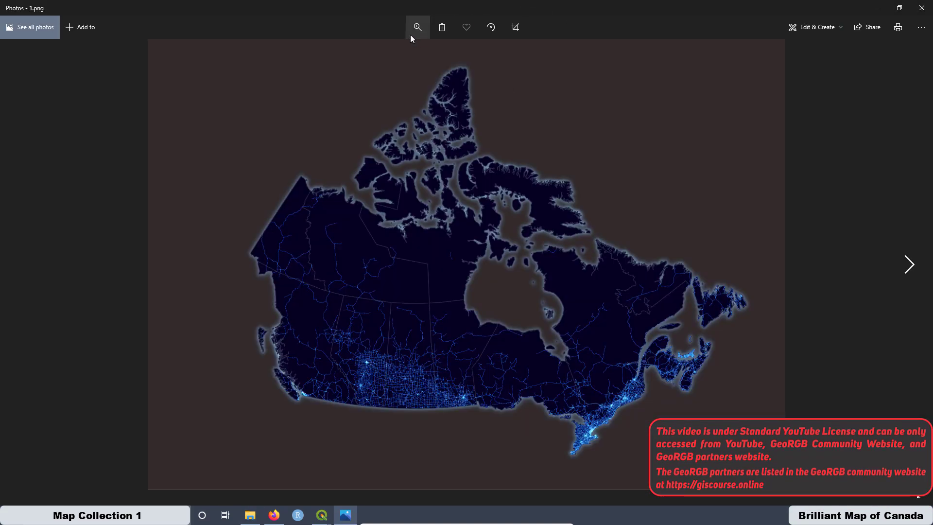
pyautogui.click(419, 27)
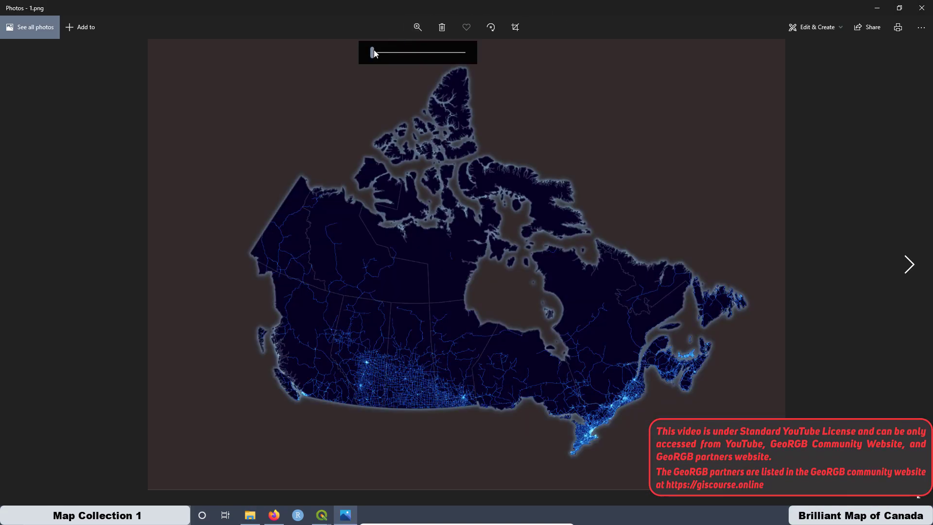
pyautogui.moveTo(374, 49); pyautogui.dragTo(383, 51)
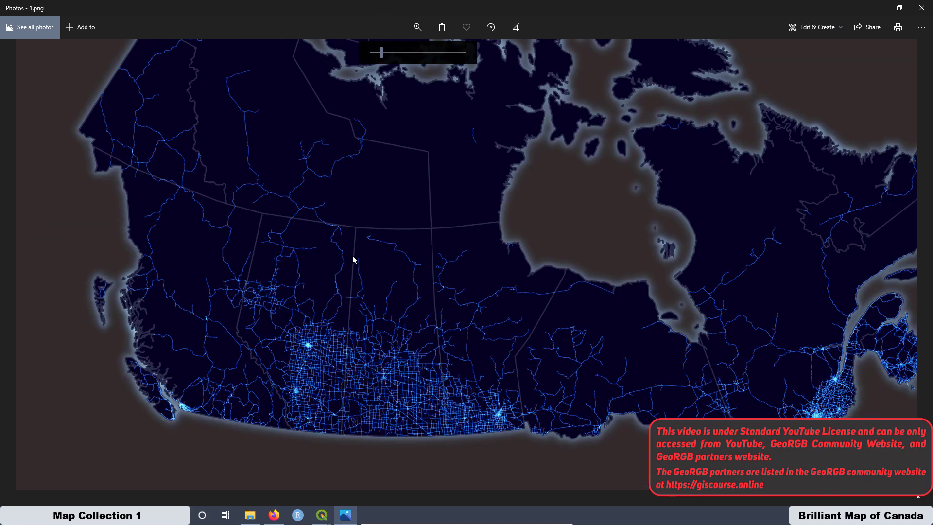
pyautogui.scroll(-3, 565, 376)
pyautogui.moveTo(566, 378); pyautogui.dragTo(370, 312)
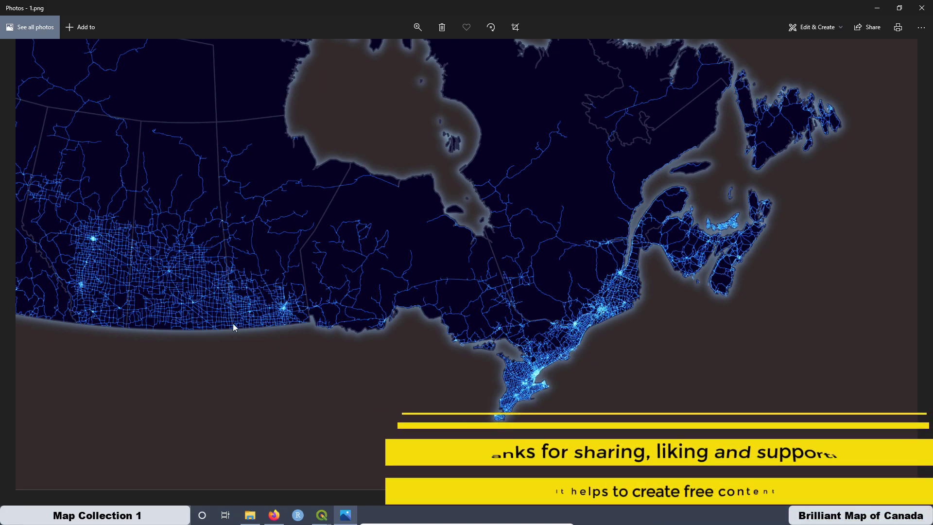
pyautogui.moveTo(233, 326); pyautogui.dragTo(388, 334)
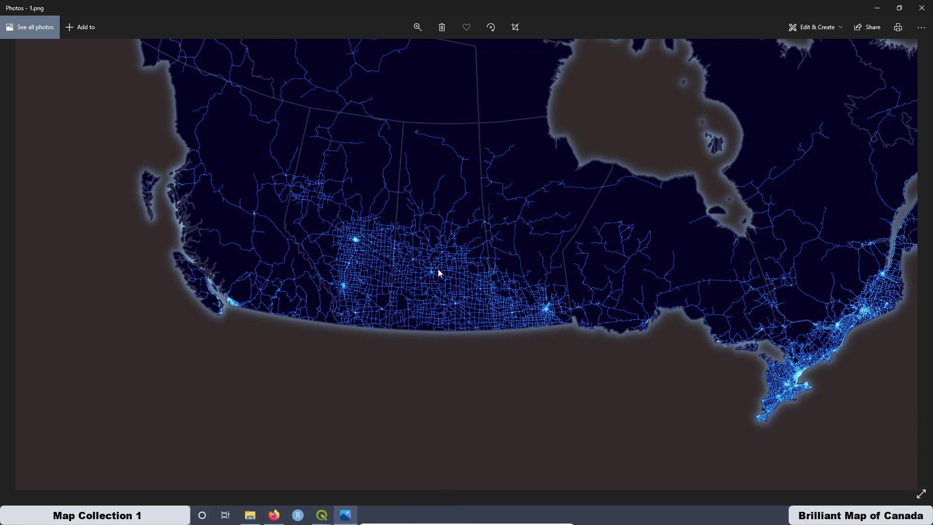
pyautogui.moveTo(741, 253); pyautogui.dragTo(517, 371)
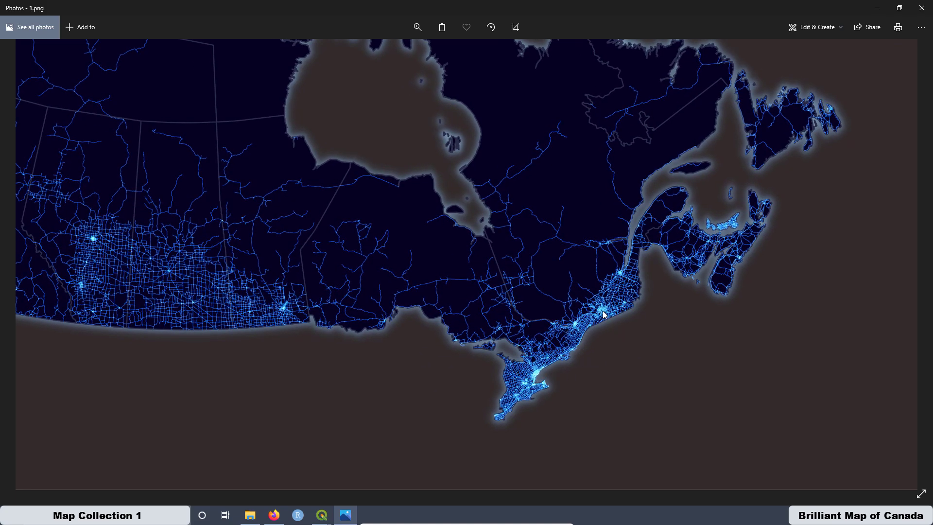
pyautogui.moveTo(291, 271); pyautogui.dragTo(428, 306)
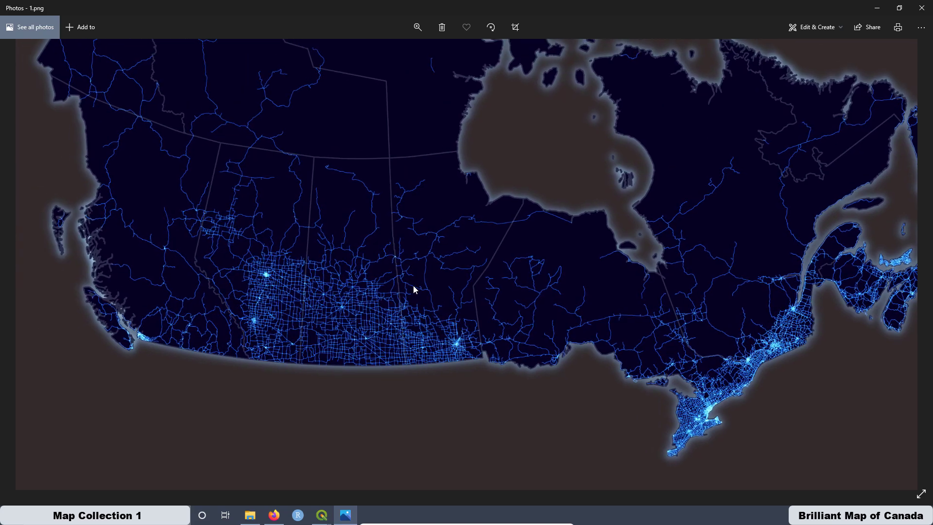
pyautogui.click(419, 26)
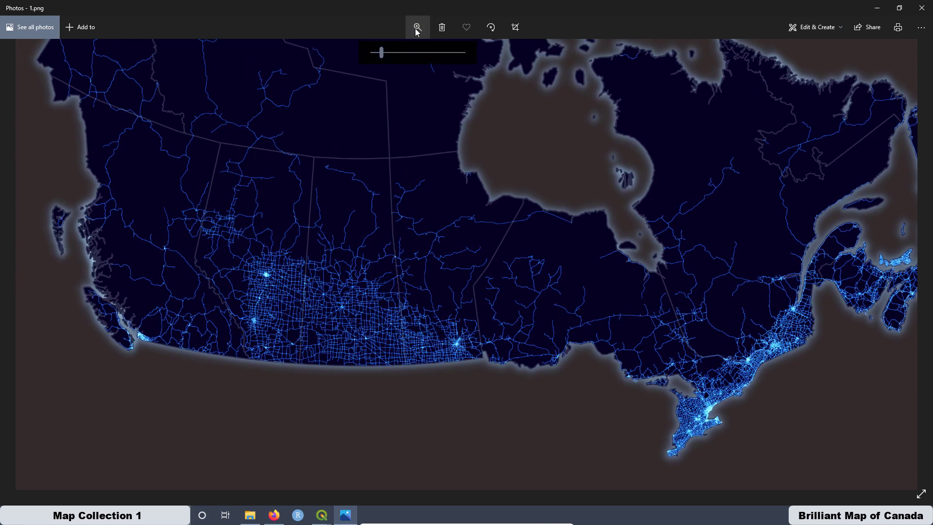
pyautogui.moveTo(379, 57); pyautogui.dragTo(368, 59)
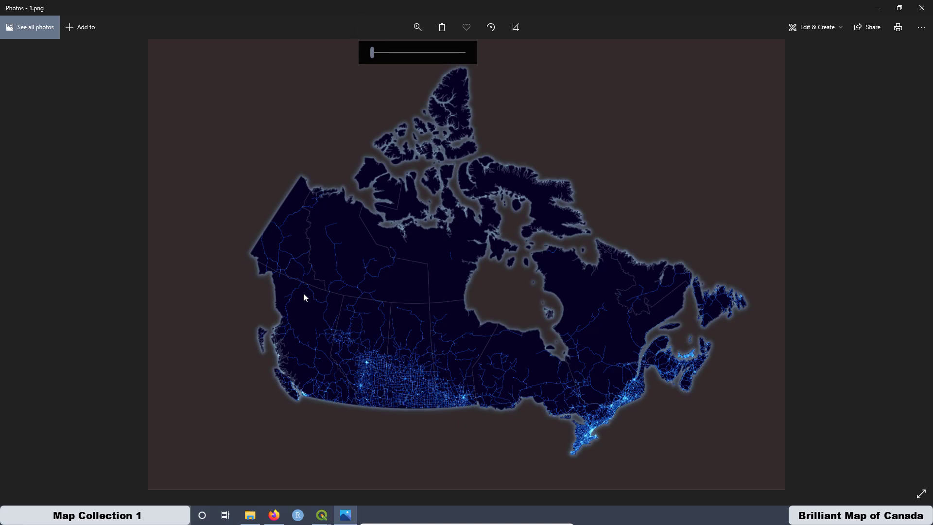